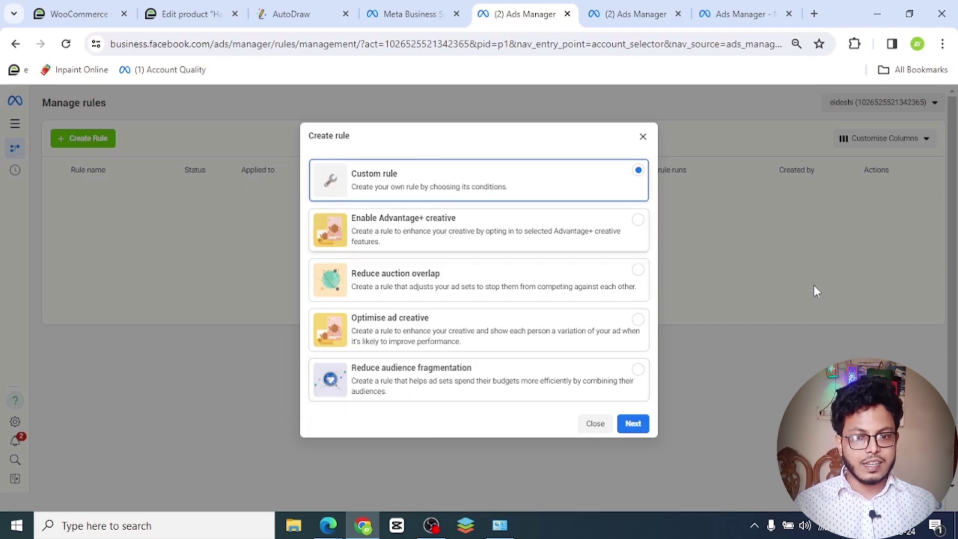
- Start a custom rule and name it "N | F>3"
left_click(632, 424)
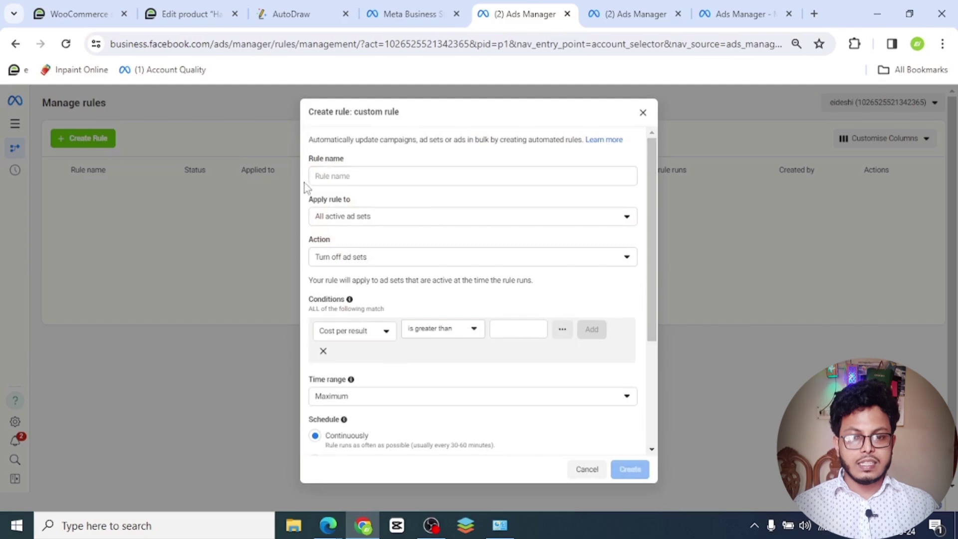
left_click(306, 10)
left_click_drag(207, 247, 474, 282)
left_click(409, 13)
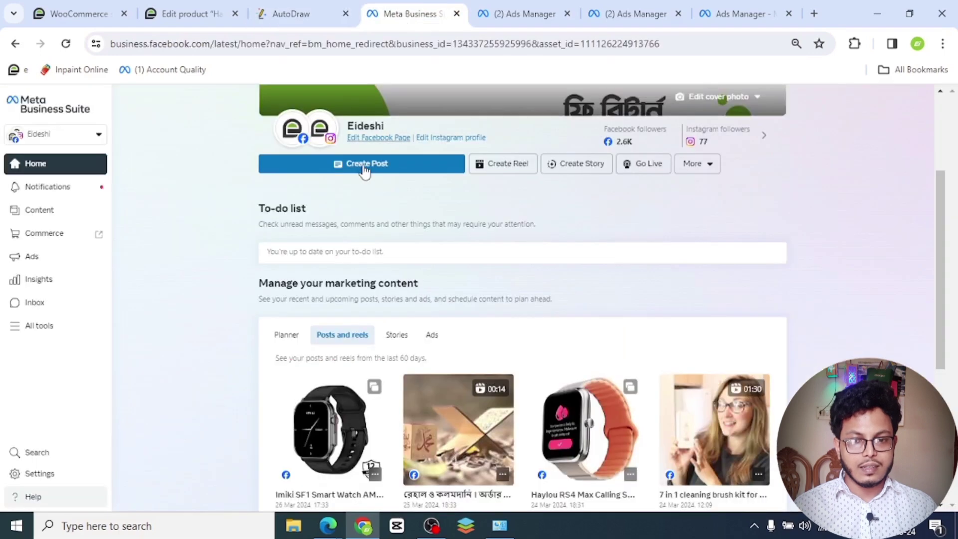
left_click(524, 14)
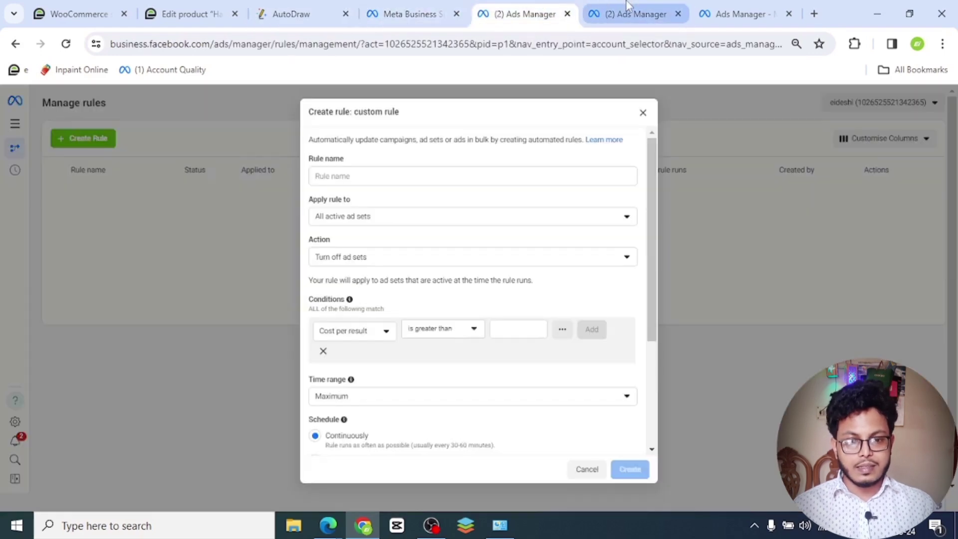
left_click(322, 180)
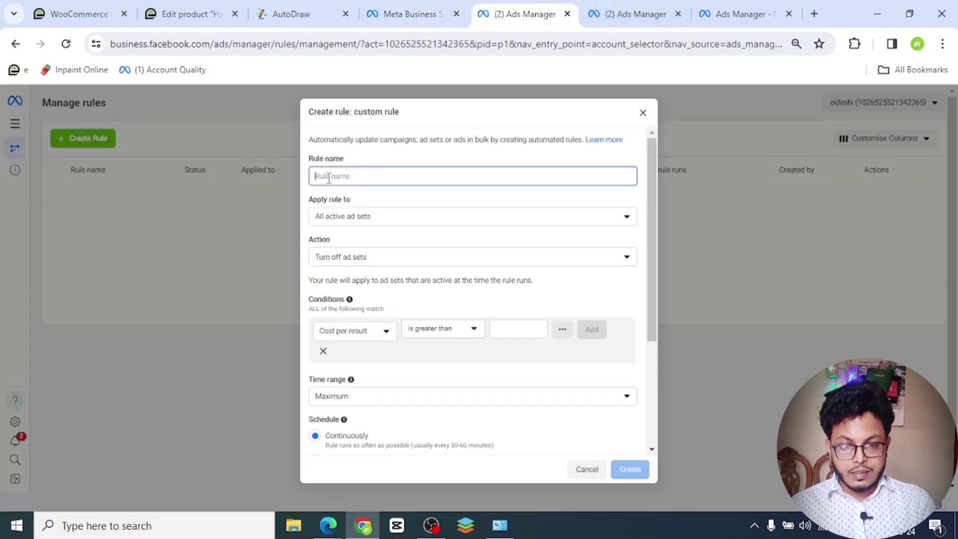
type("N | F>3")
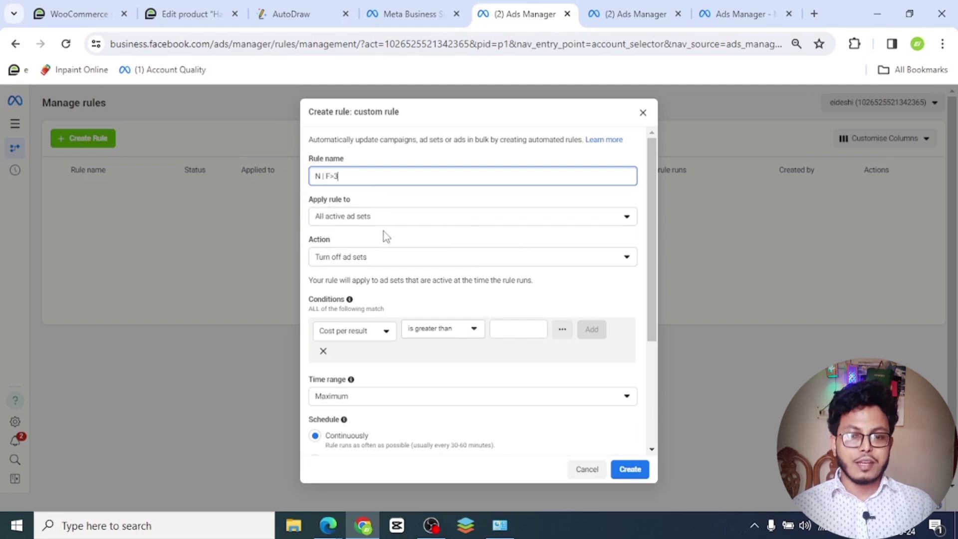
- Apply the rule to all active ad sets and set its action to Send notification only
left_click(364, 216)
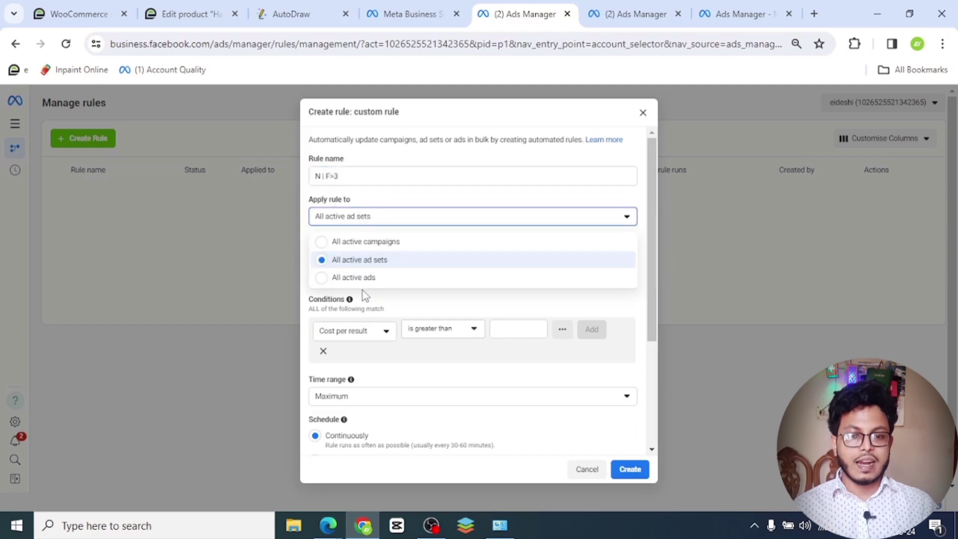
left_click(400, 265)
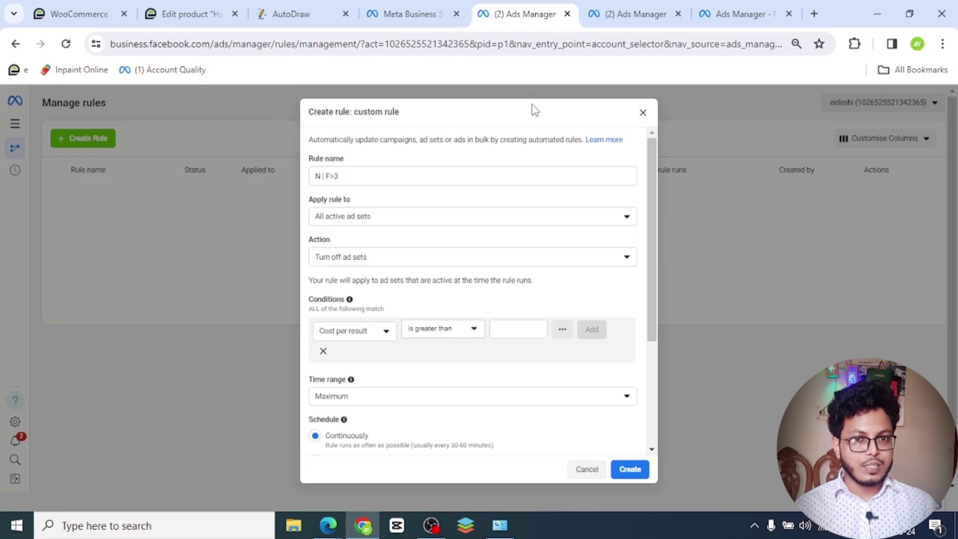
left_click(619, 11)
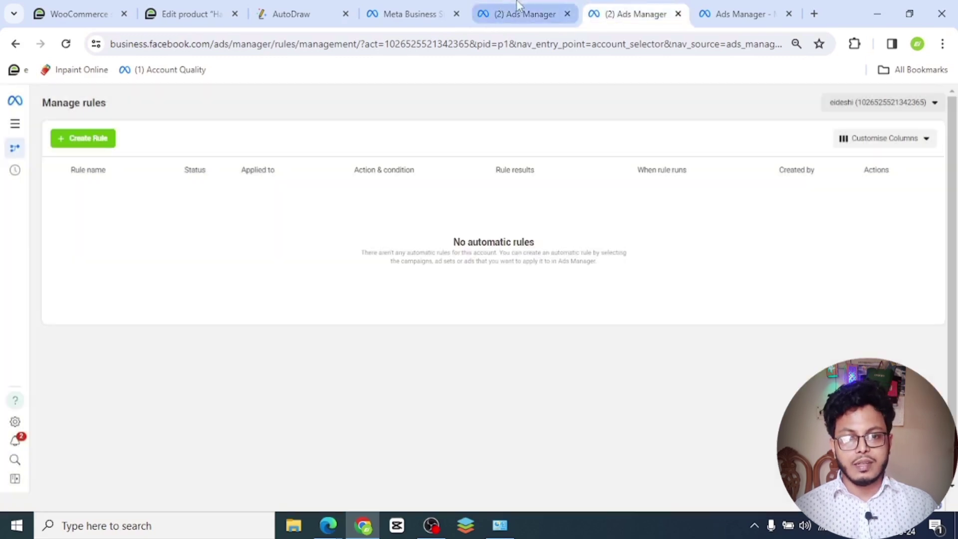
left_click(746, 11)
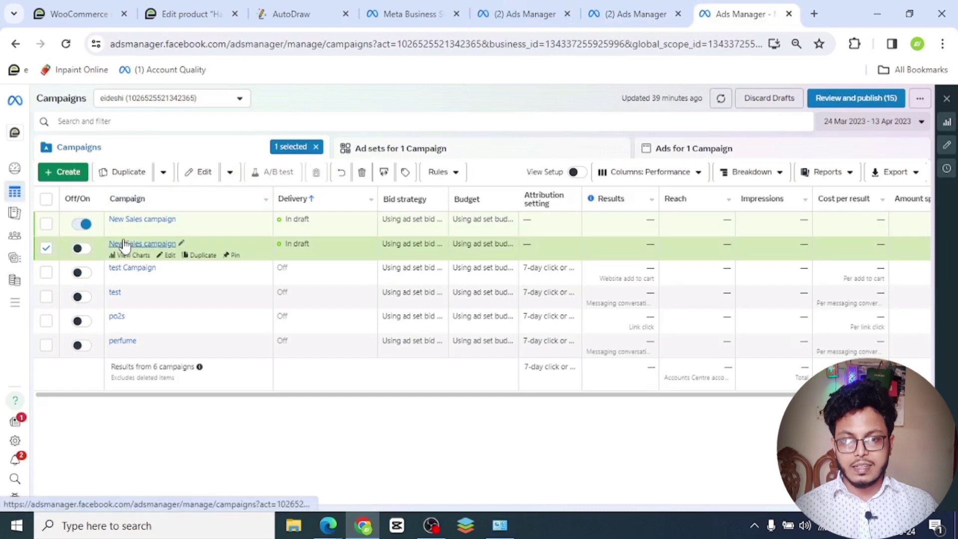
left_click(449, 172)
left_click(449, 172)
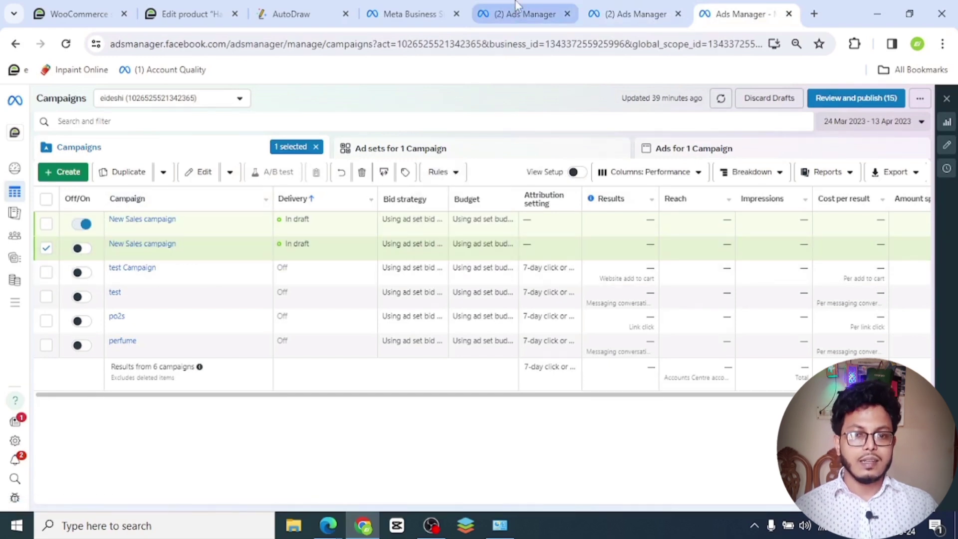
left_click(522, 16)
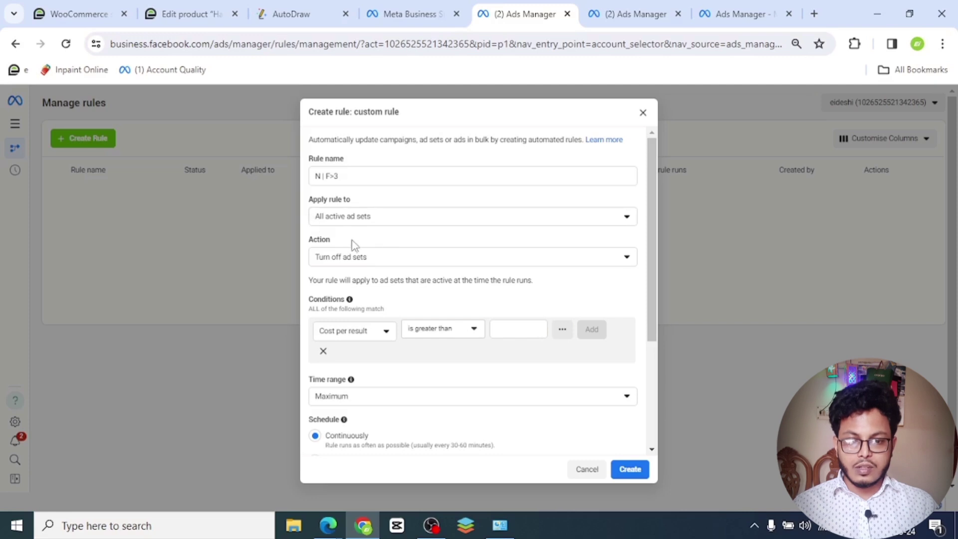
left_click(396, 266)
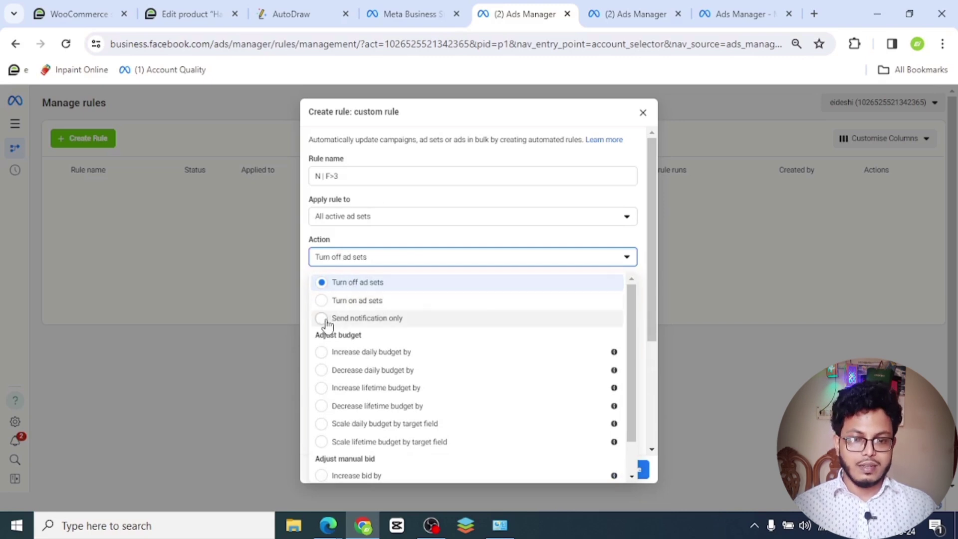
left_click(373, 322)
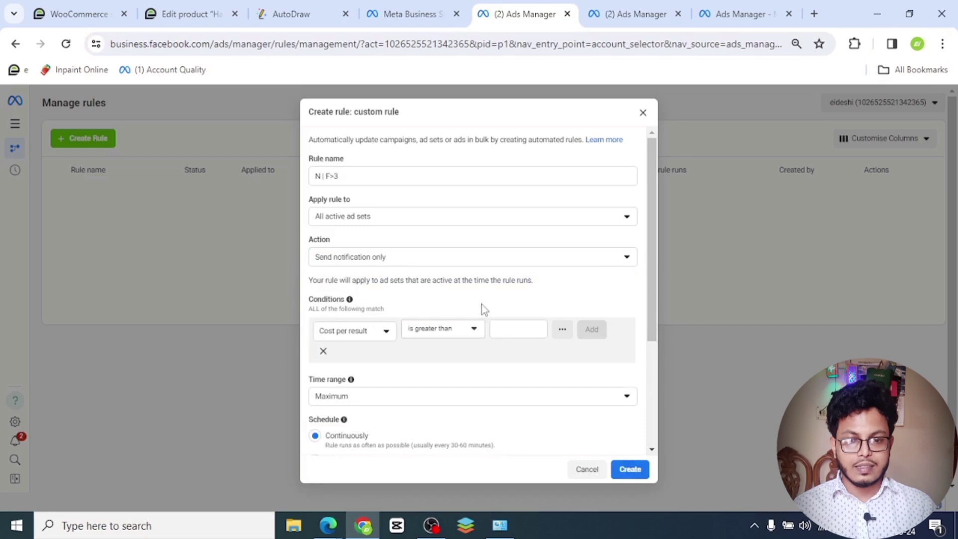
- Add the condition that Frequency is greater than 3 to the rule
scroll(481, 309, "down", 2)
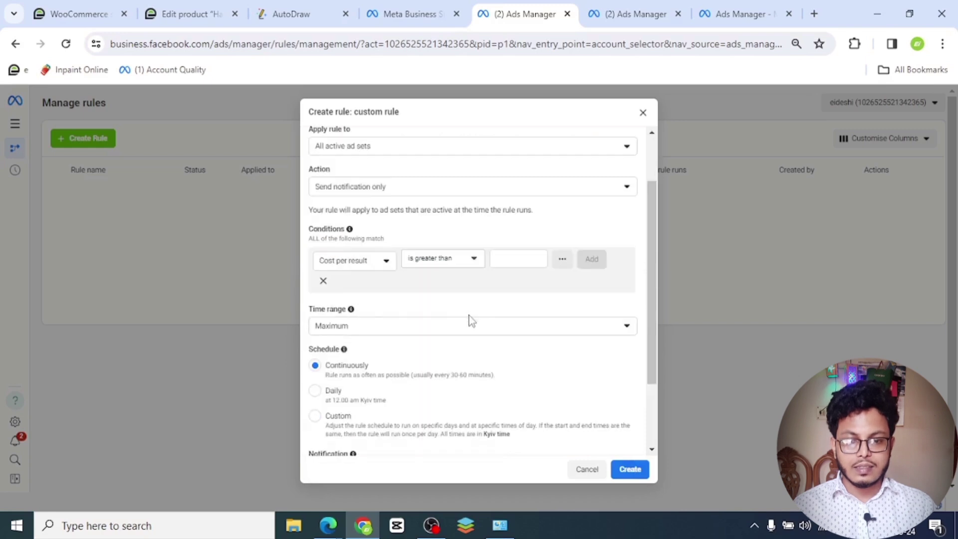
left_click(361, 269)
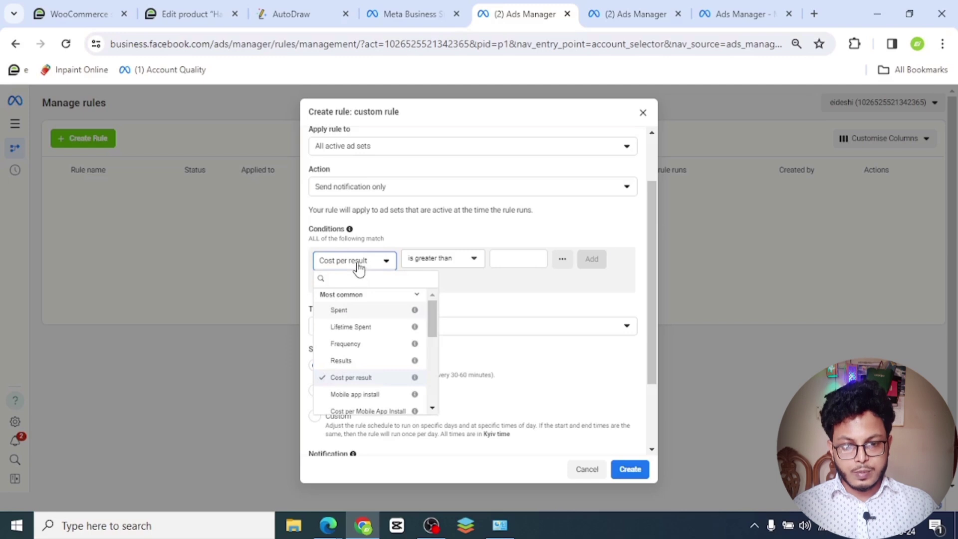
left_click(386, 343)
left_click(364, 265)
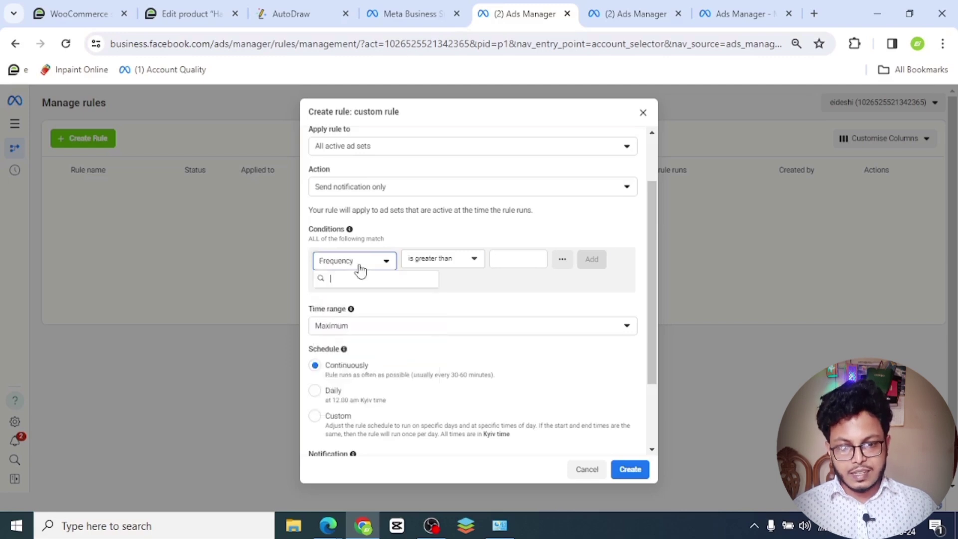
left_click(361, 345)
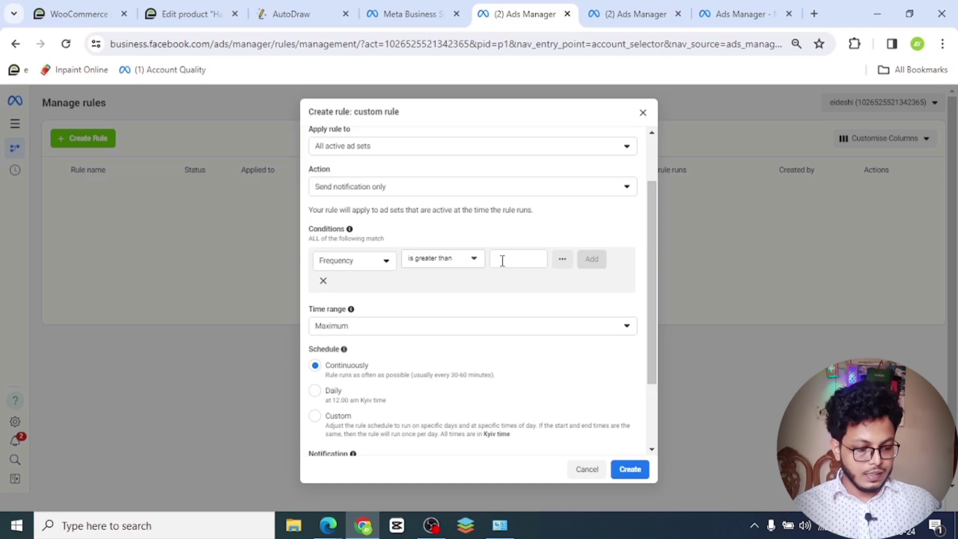
type("3")
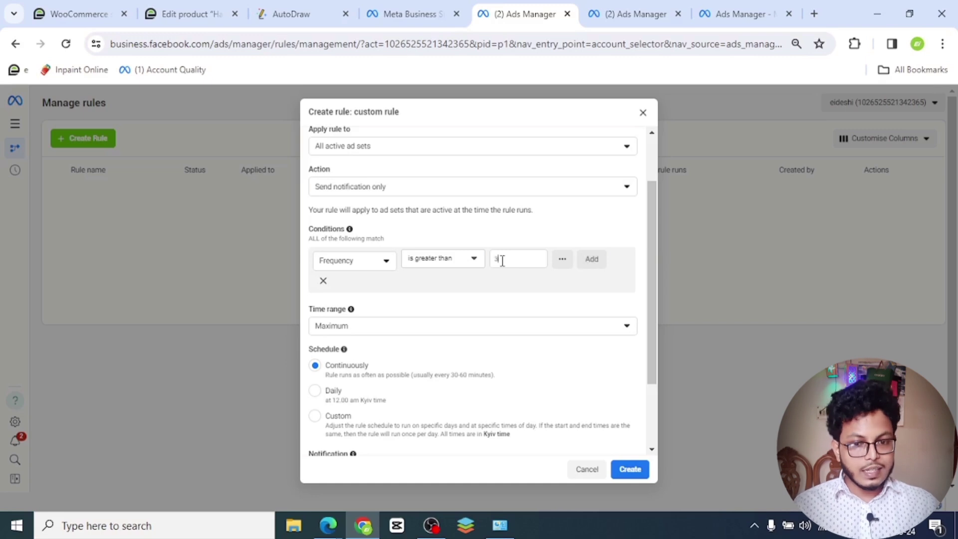
left_click(589, 258)
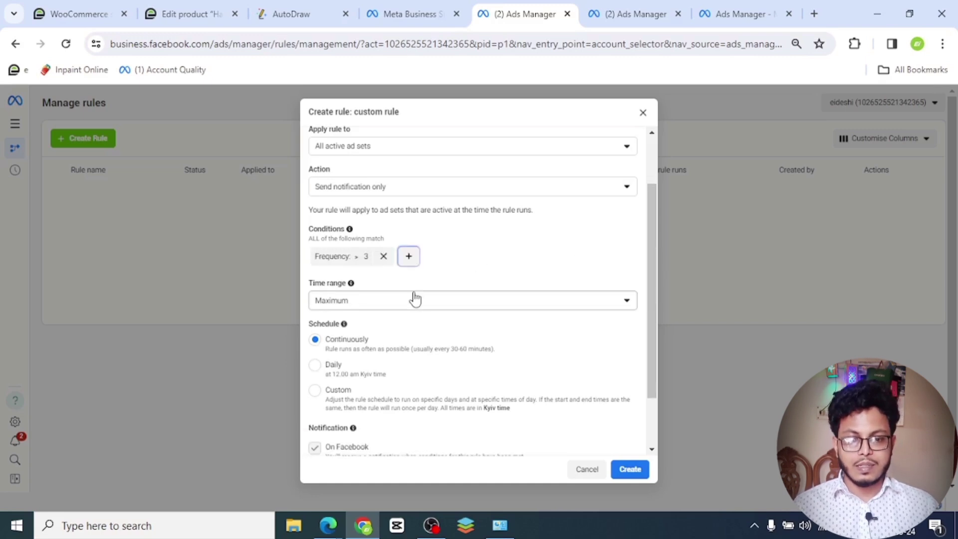
- Review the rule's settings and the available time ranges, keeping Maximum
scroll(413, 304, "down", 1)
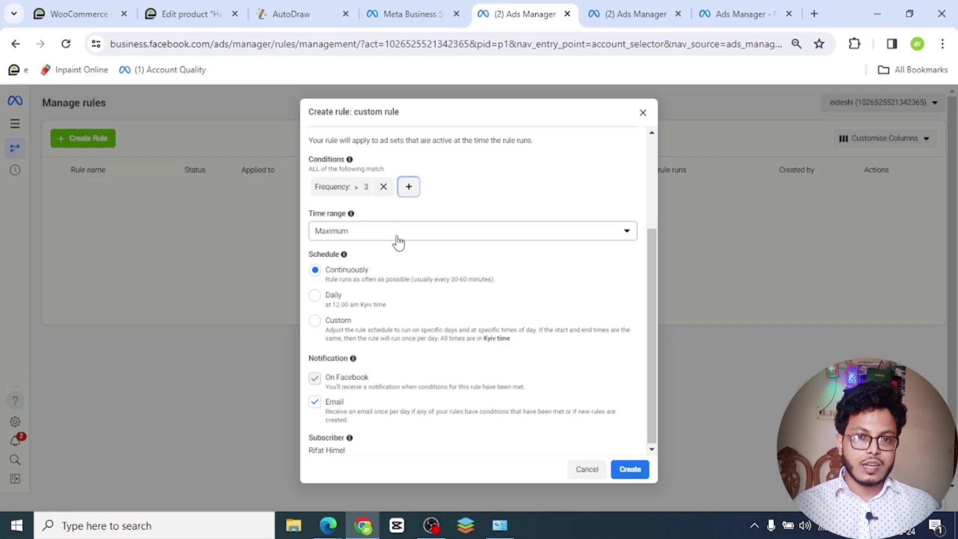
scroll(402, 230, "up", 3)
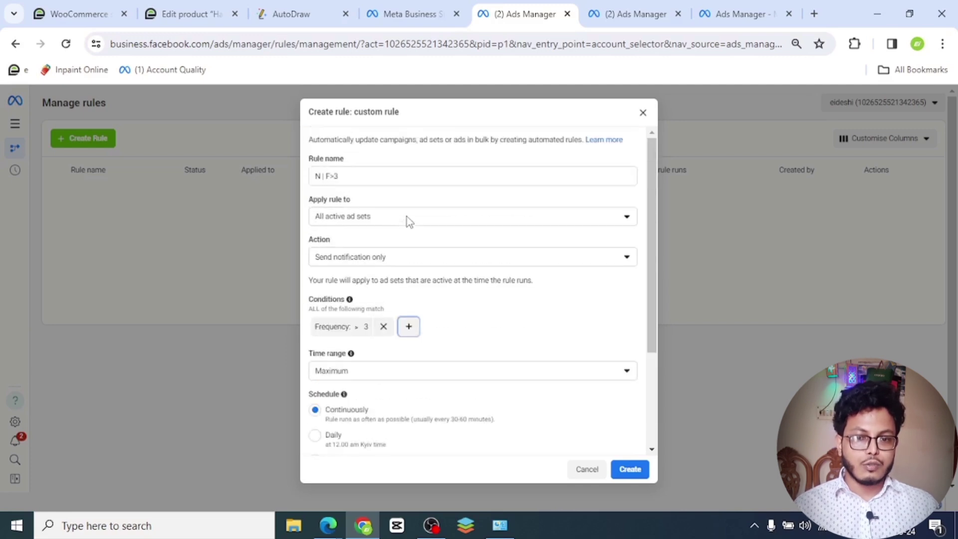
scroll(480, 356, "down", 2)
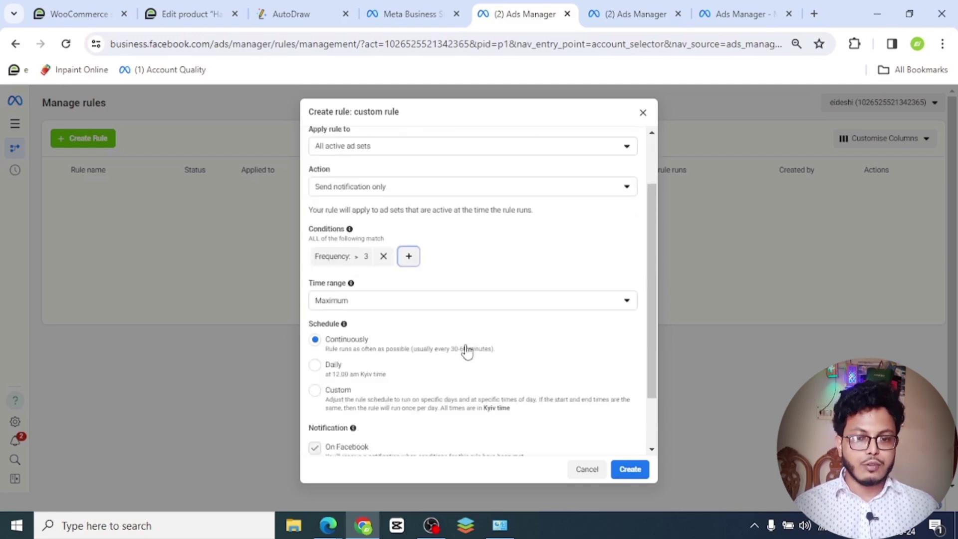
left_click(441, 305)
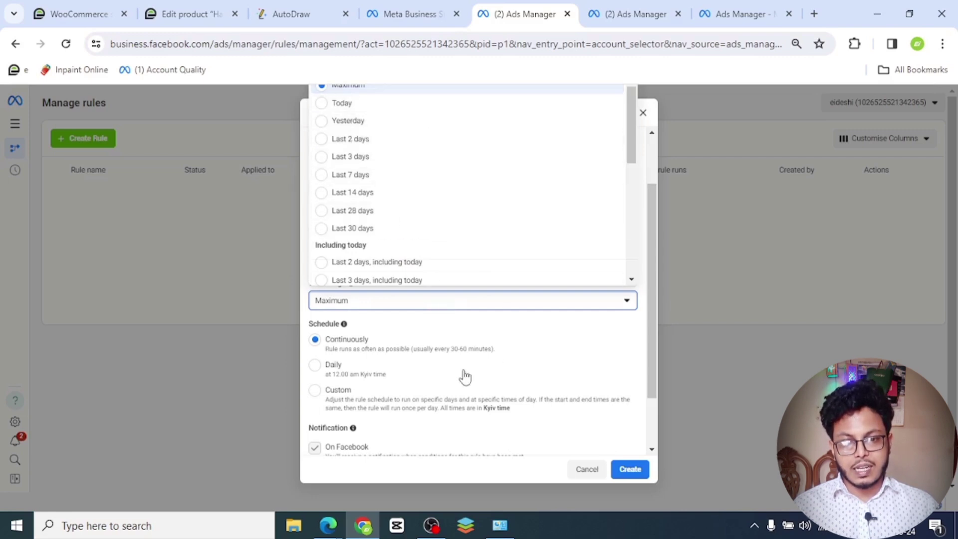
scroll(437, 300, "up", 2)
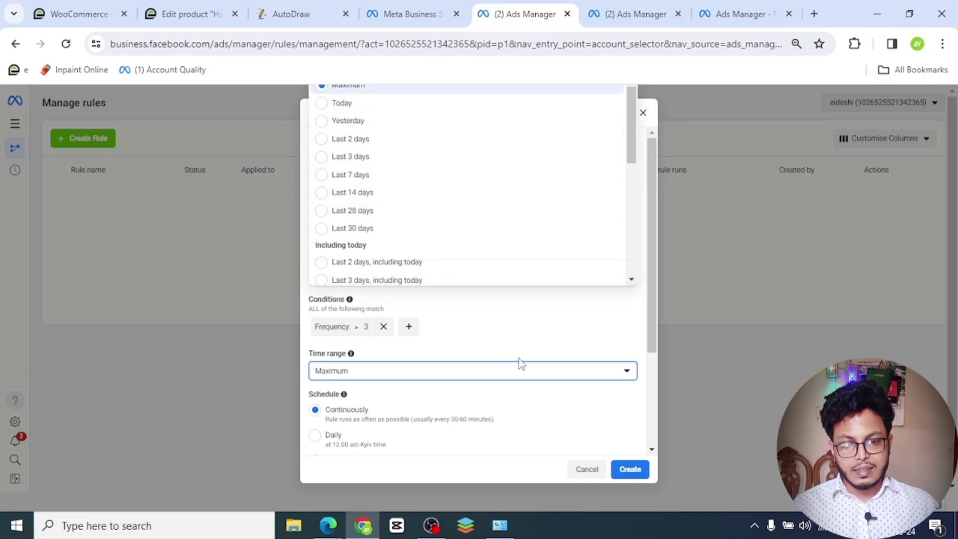
left_click(569, 324)
scroll(383, 365, "down", 2)
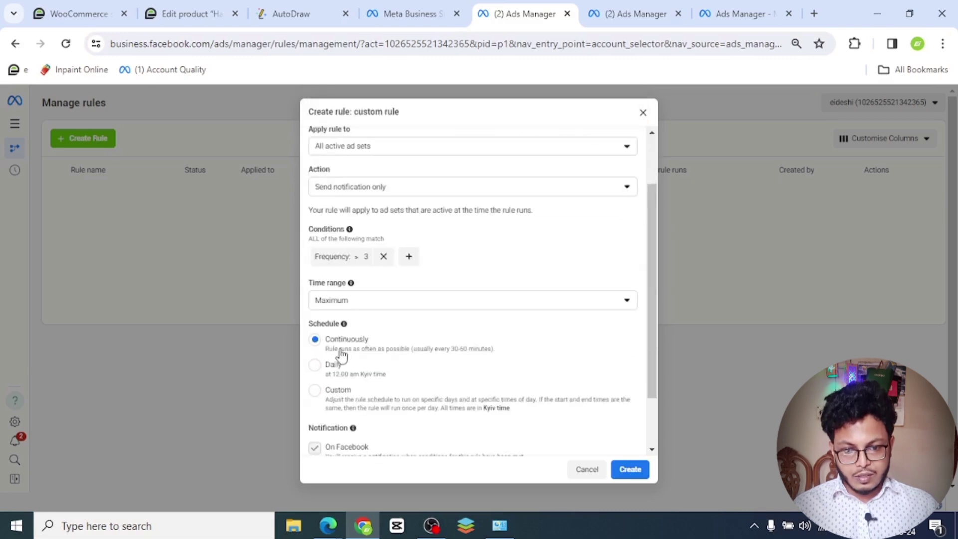
- Schedule the rule to run Continuously and create it
left_click_drag(504, 355, 439, 355)
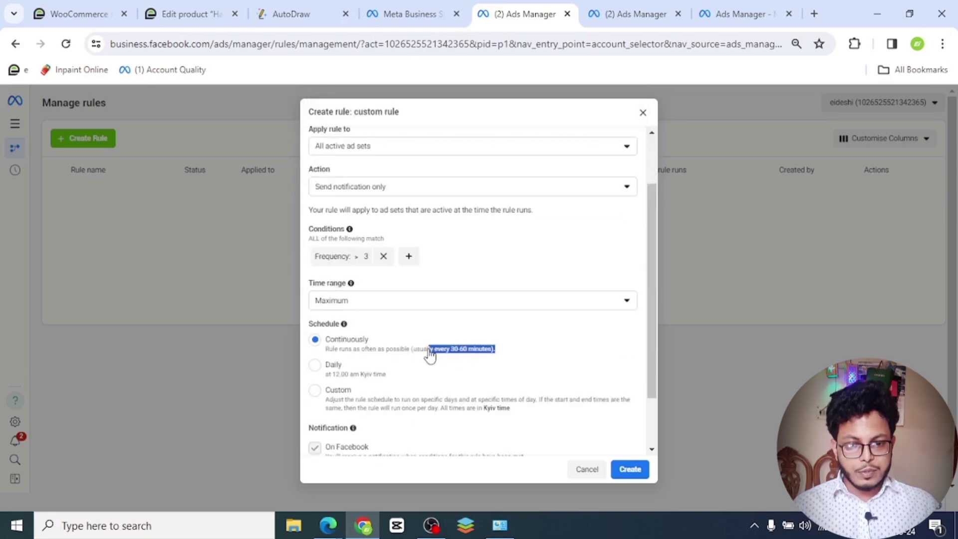
left_click(501, 370)
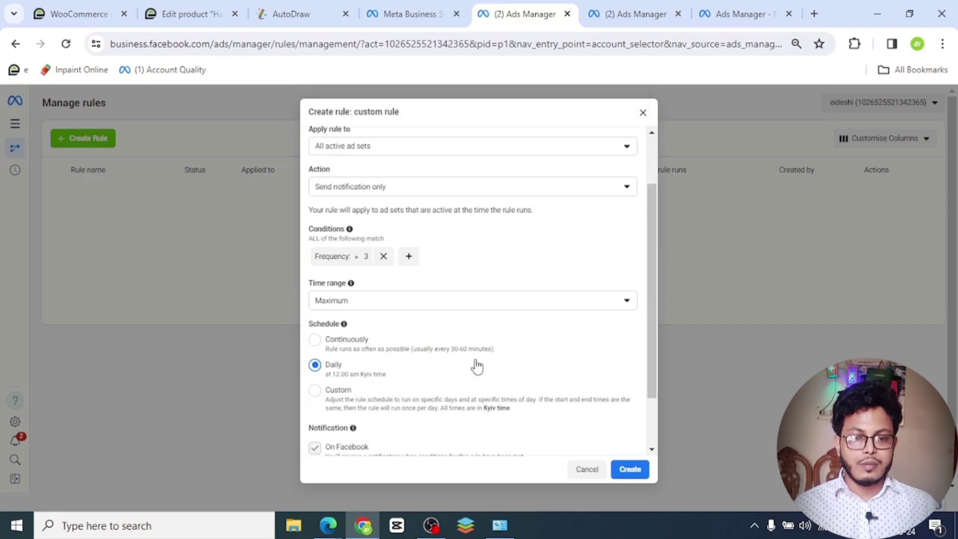
scroll(400, 359, "down", 2)
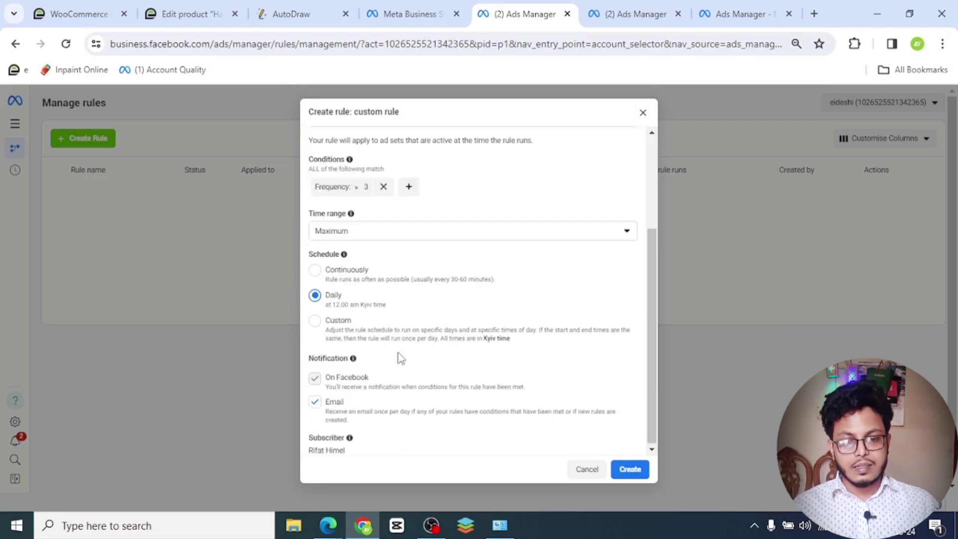
left_click(315, 270)
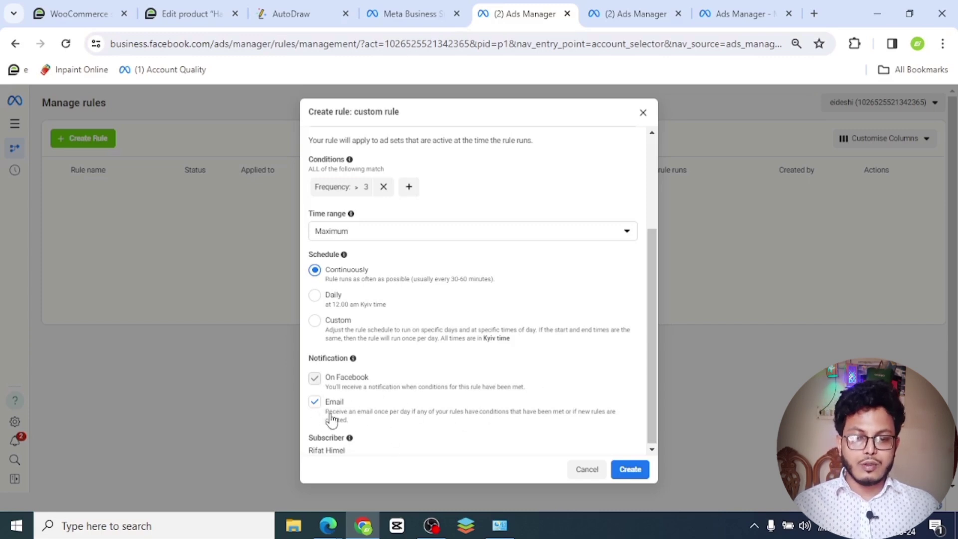
left_click(630, 469)
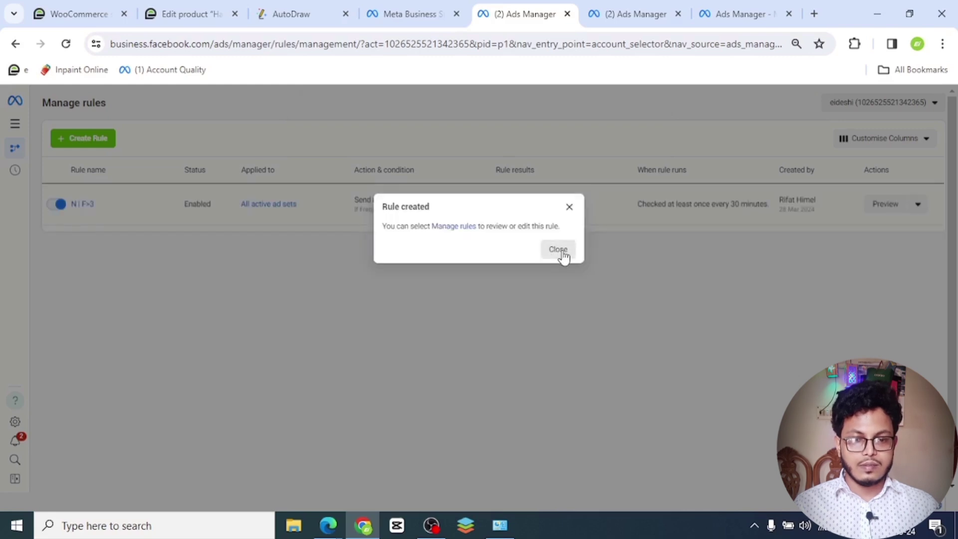
left_click(558, 252)
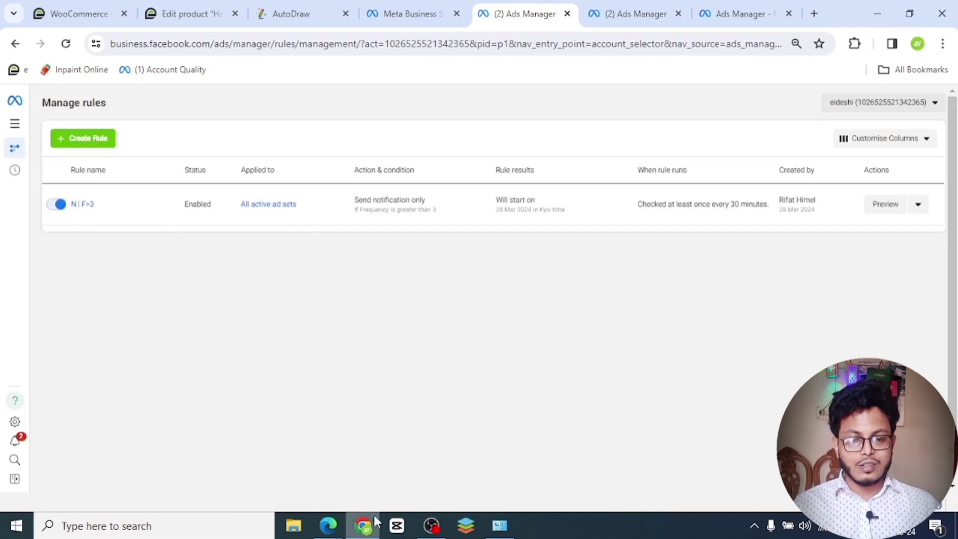
- Check the second planned rule in the AutoDraw example list and return to the rules list in Ads Manager
left_click(278, 13)
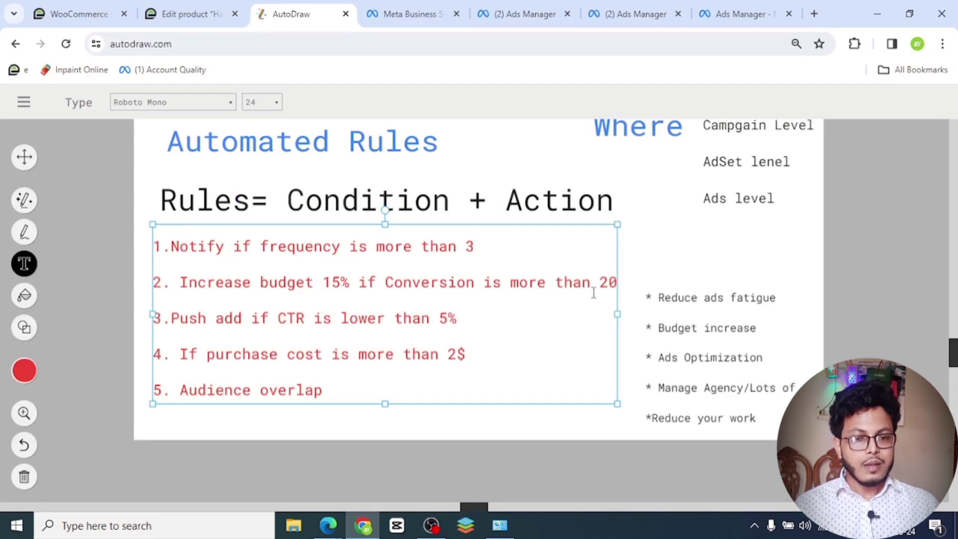
left_click(369, 529)
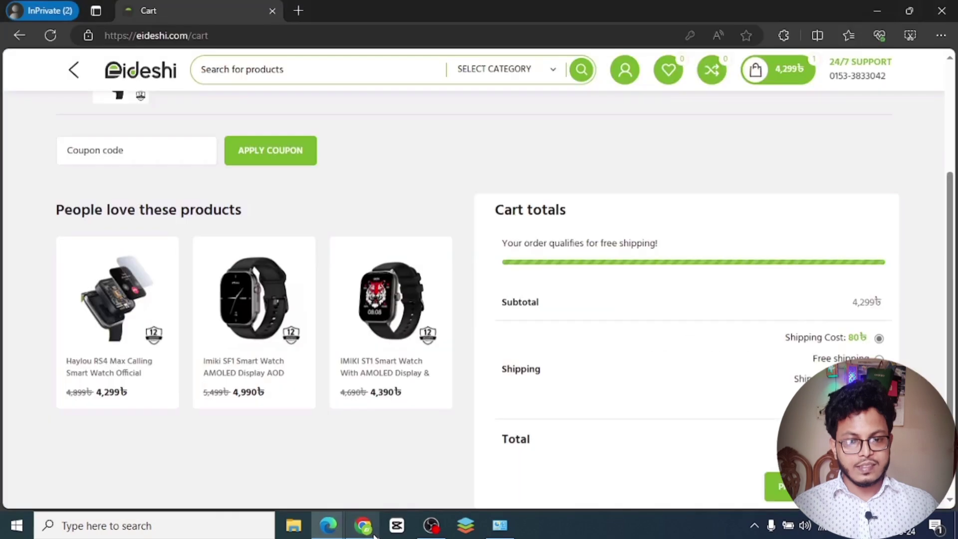
left_click(369, 528)
left_click(631, 14)
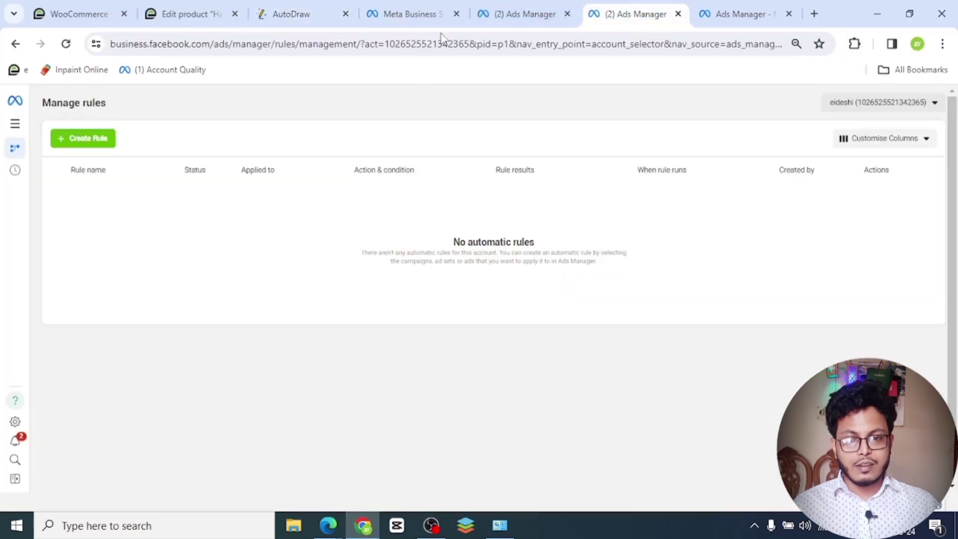
left_click(538, 6)
- Start a new custom rule and name it "Budget up 15% | P>20"
left_click(83, 140)
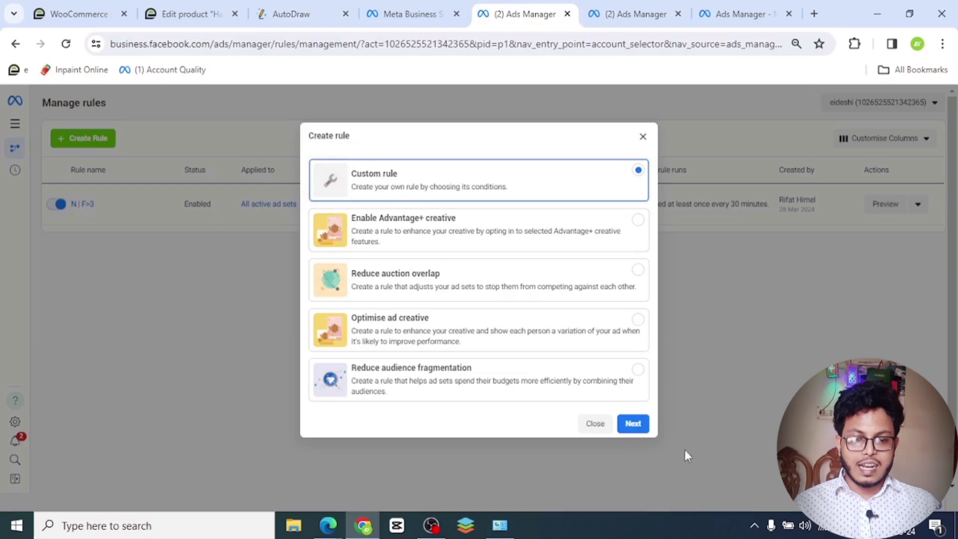
left_click(632, 425)
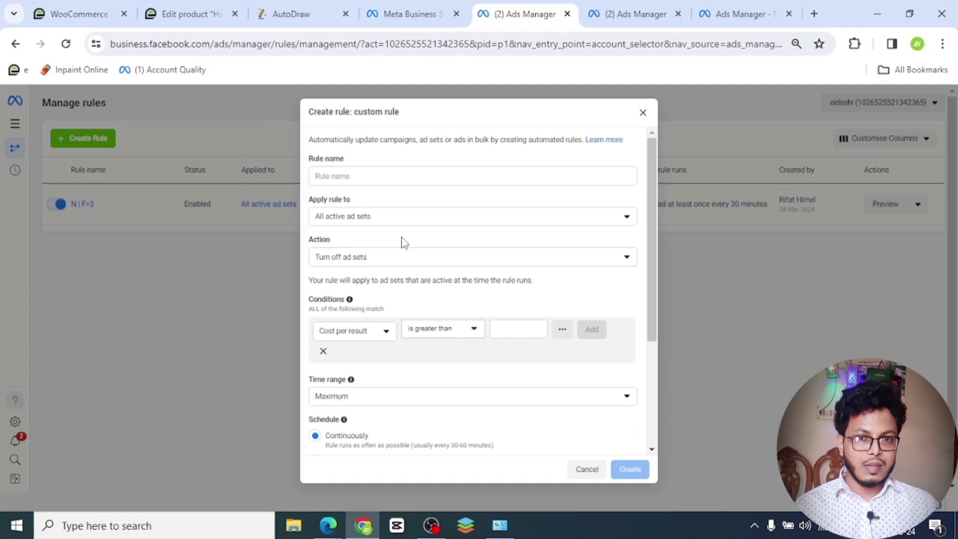
left_click(413, 173)
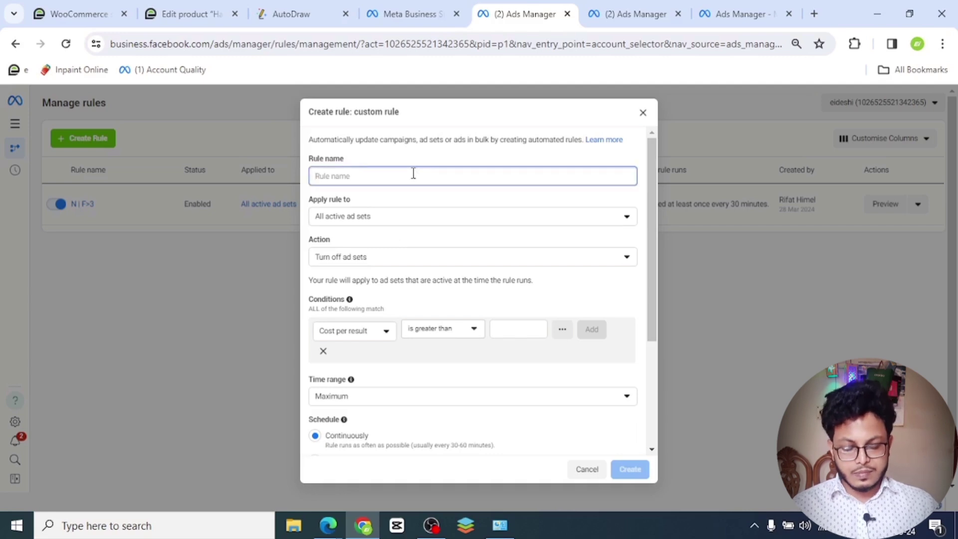
type("Budget up 15% | P>20")
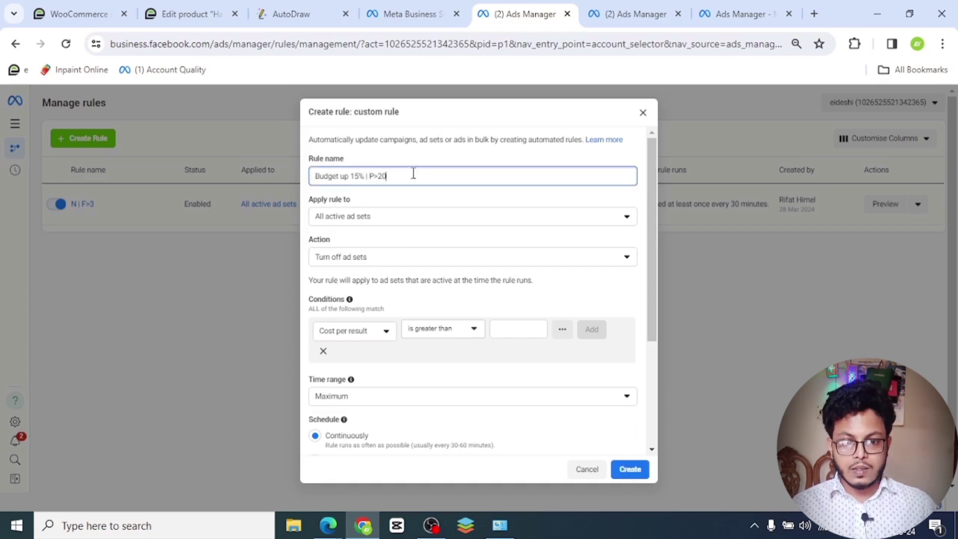
left_click(361, 202)
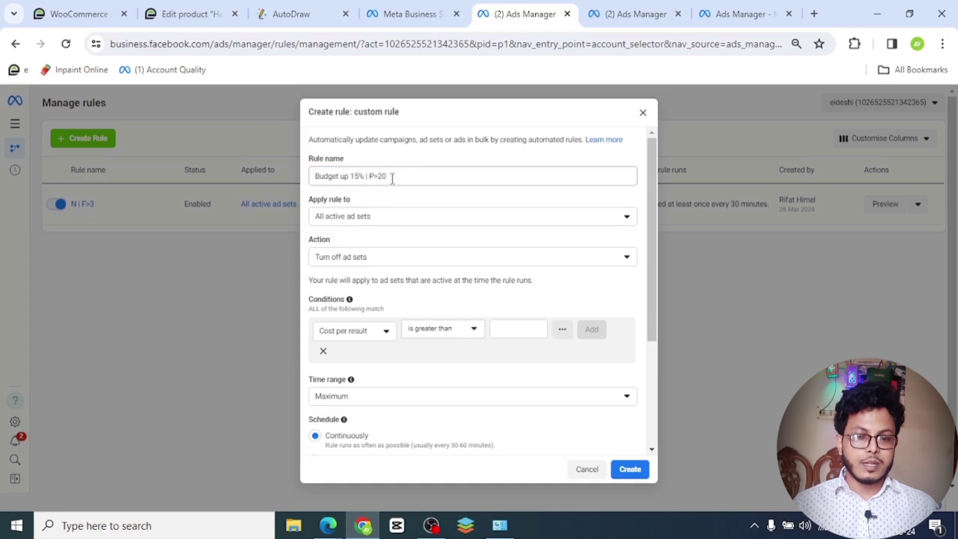
- Apply the rule to all active campaigns and set its action to increase the daily budget by 15%
left_click(397, 224)
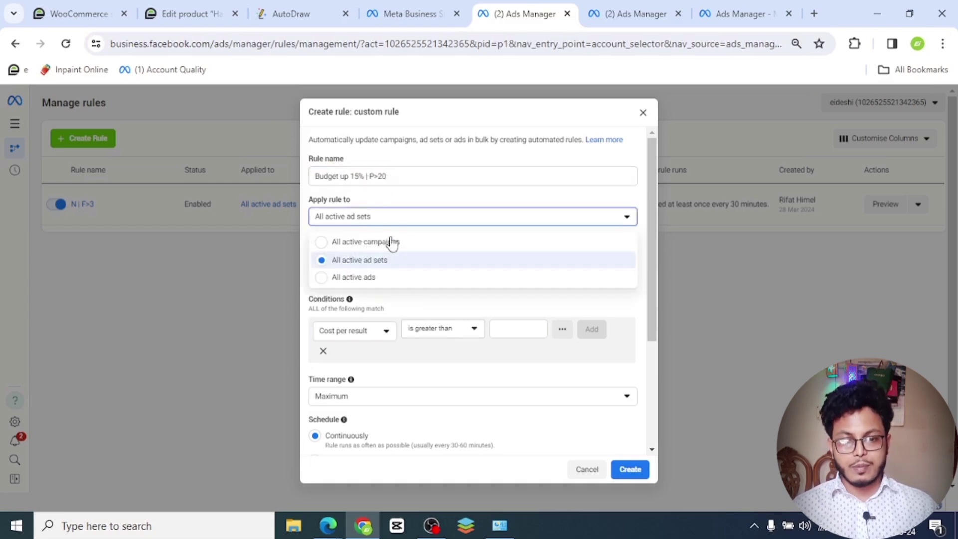
left_click(428, 228)
left_click(428, 228)
left_click(364, 246)
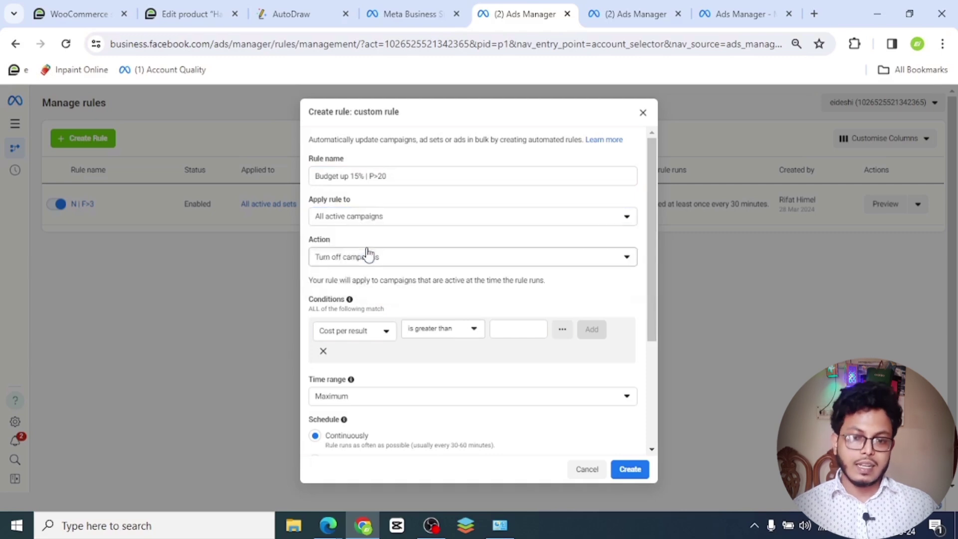
left_click(419, 265)
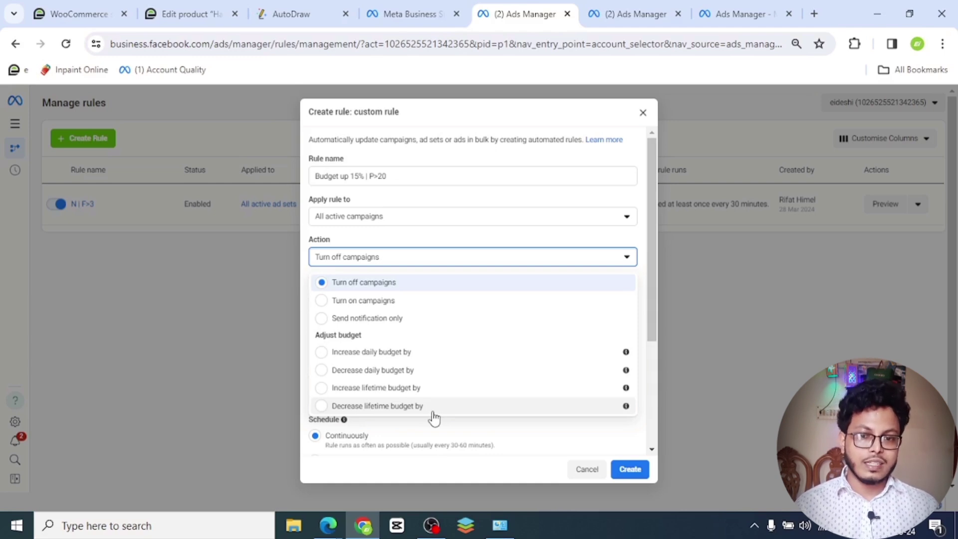
left_click(322, 354)
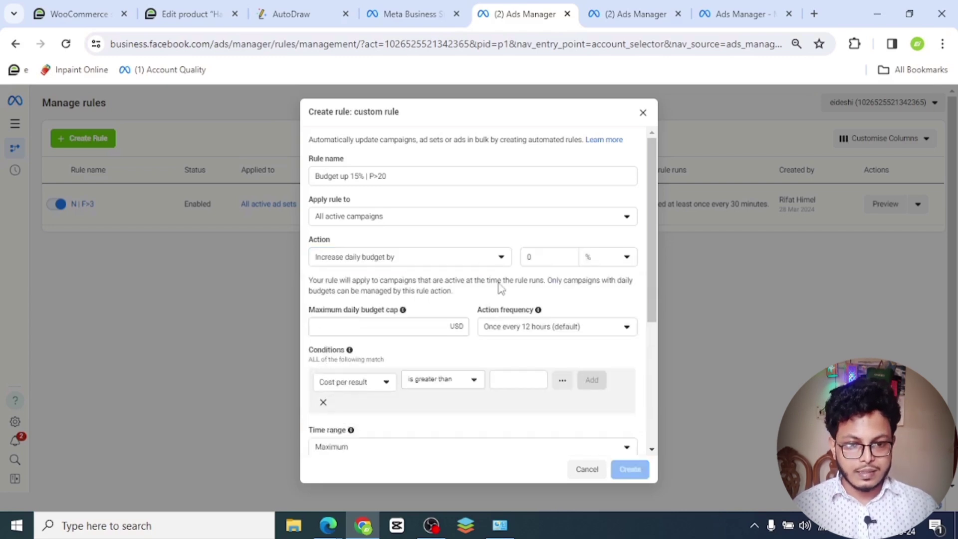
left_click(539, 256)
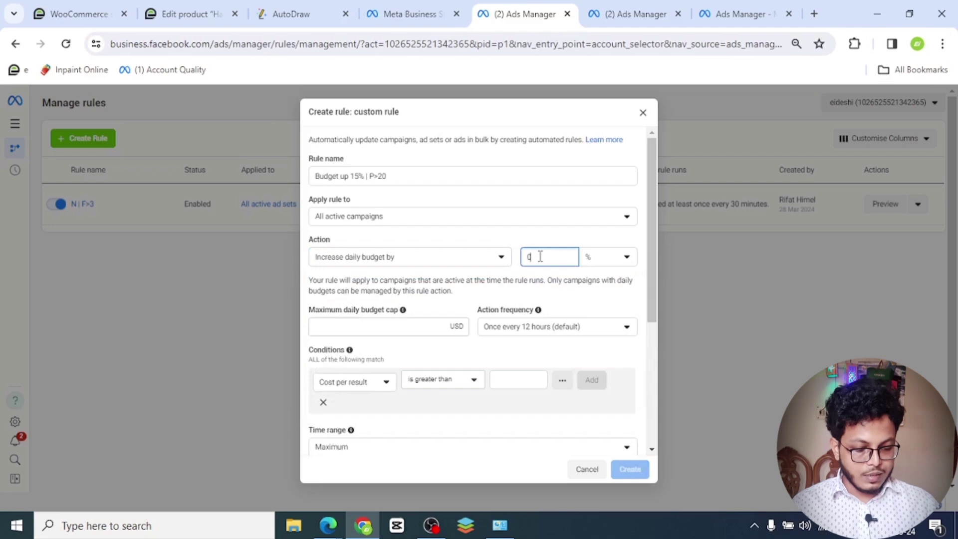
- Set the rule's maximum daily budget cap to 25 USD
scroll(350, 253, "down", 2)
left_click(350, 253)
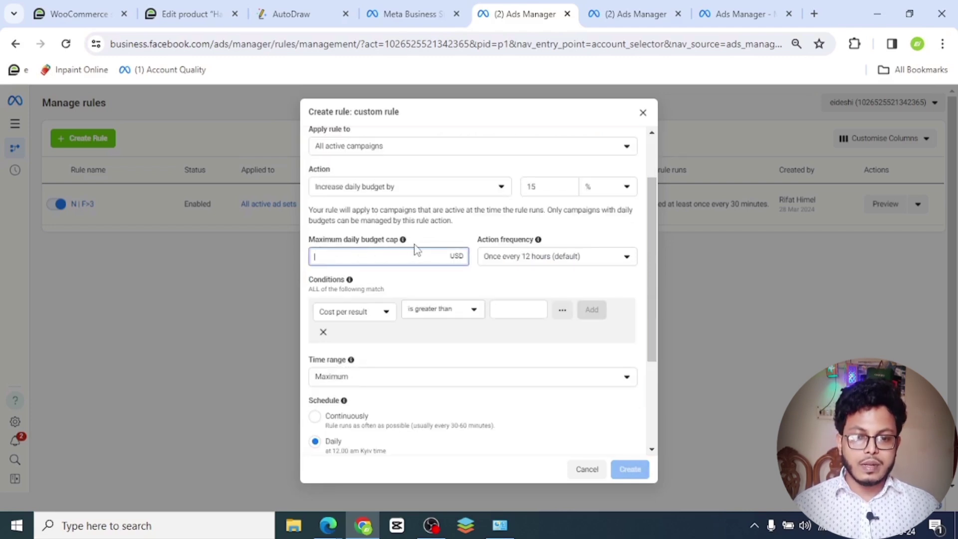
scroll(399, 303, "up", 2)
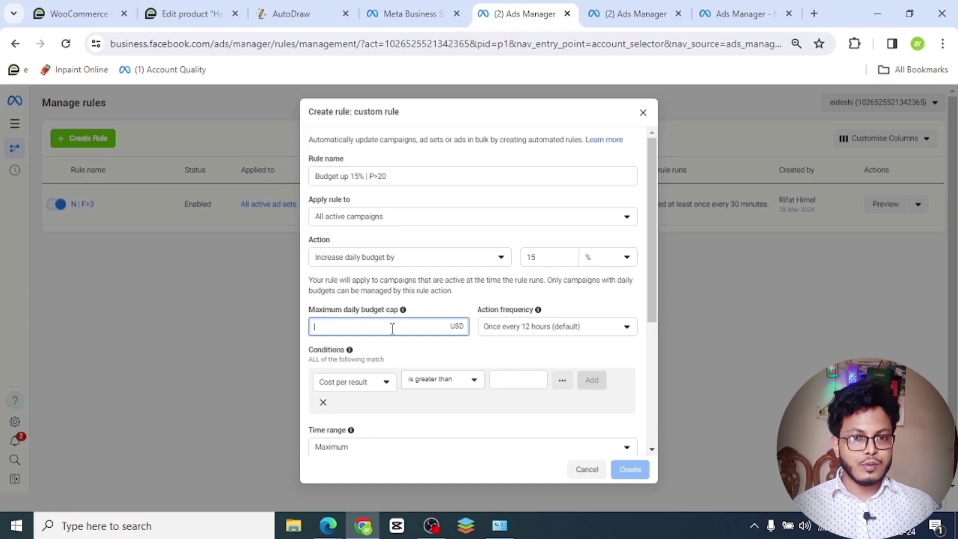
scroll(369, 329, "down", 2)
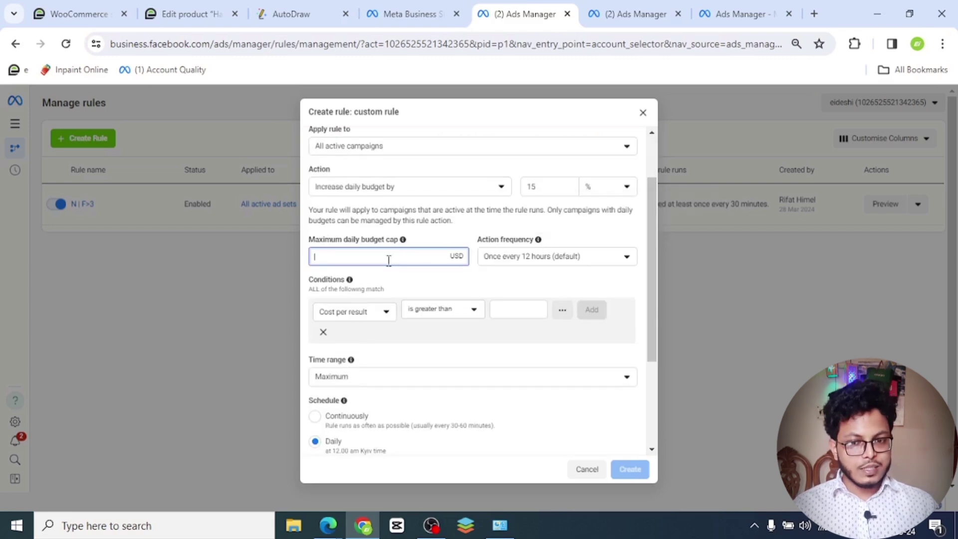
type("25")
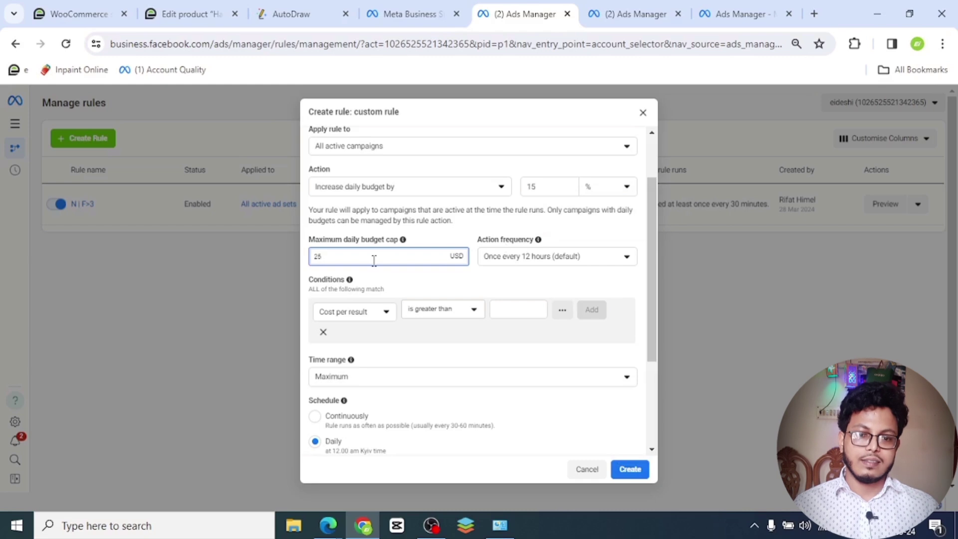
left_click(434, 279)
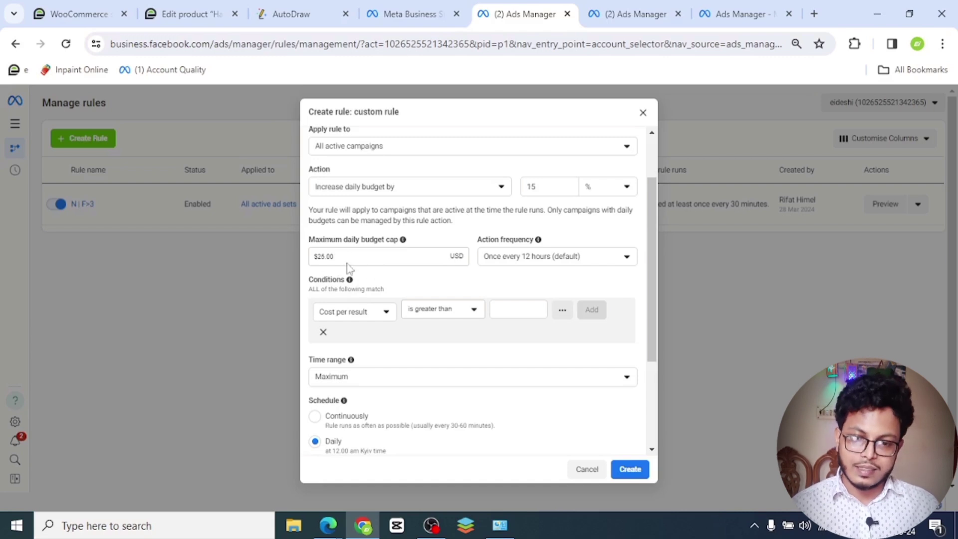
- Add the condition that Purchases (Meta pixel) is greater than 20 to the rule
mouse_move(368, 284)
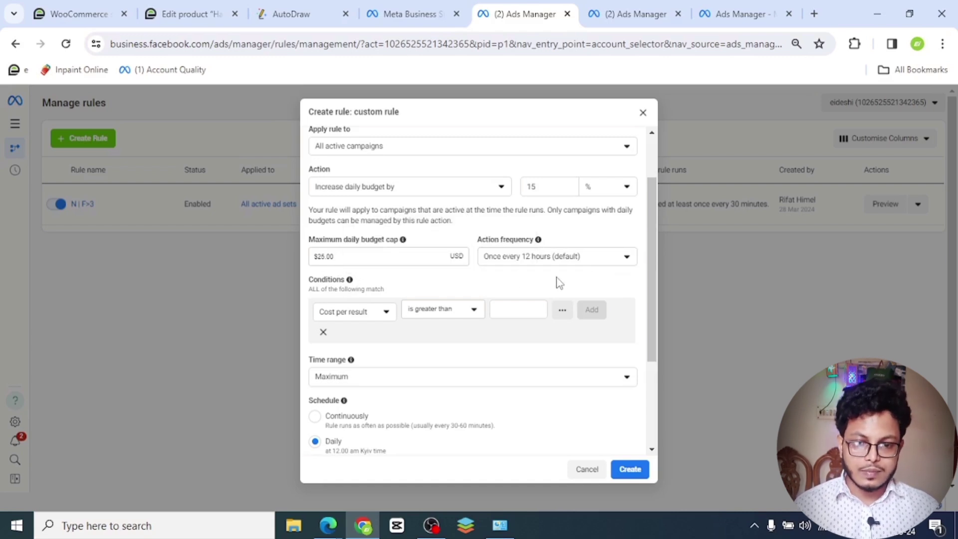
scroll(449, 302, "down", 1)
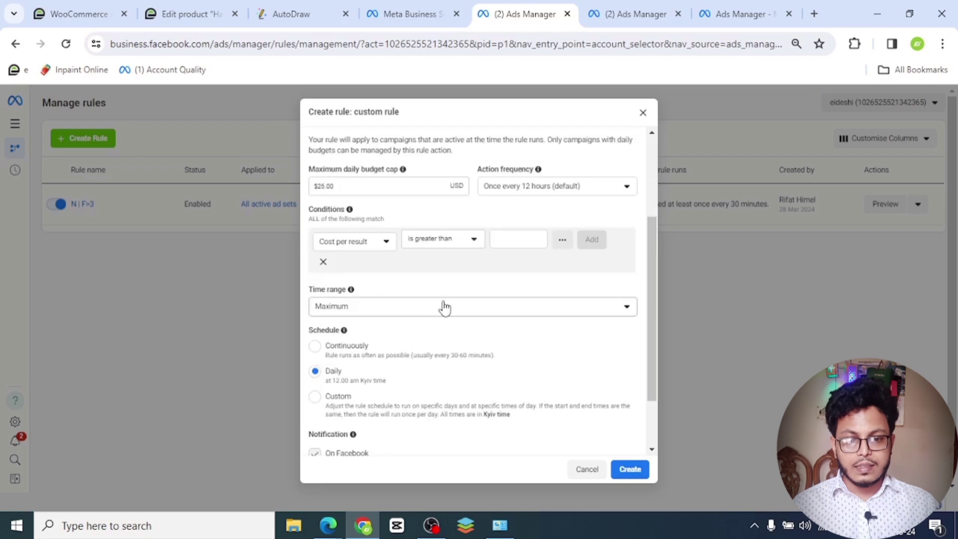
left_click(382, 247)
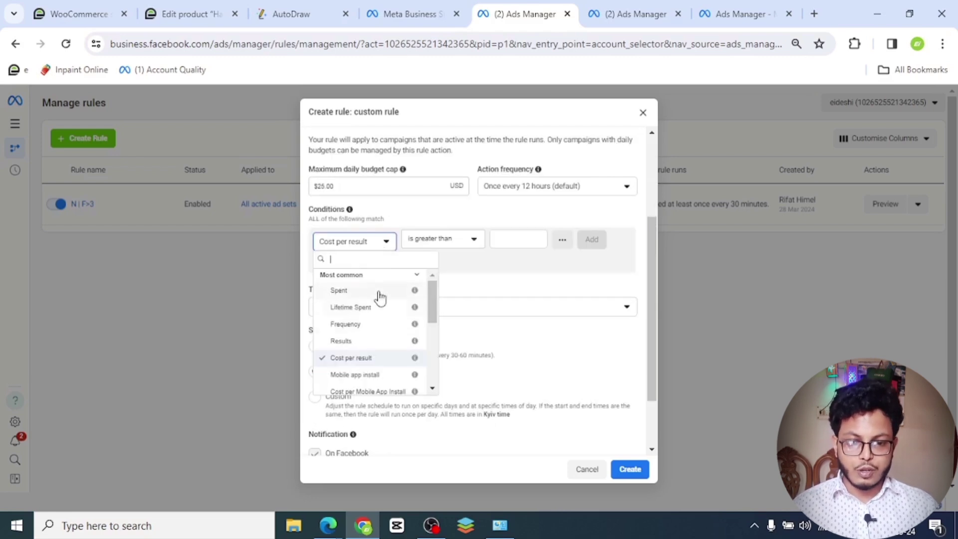
type("pu")
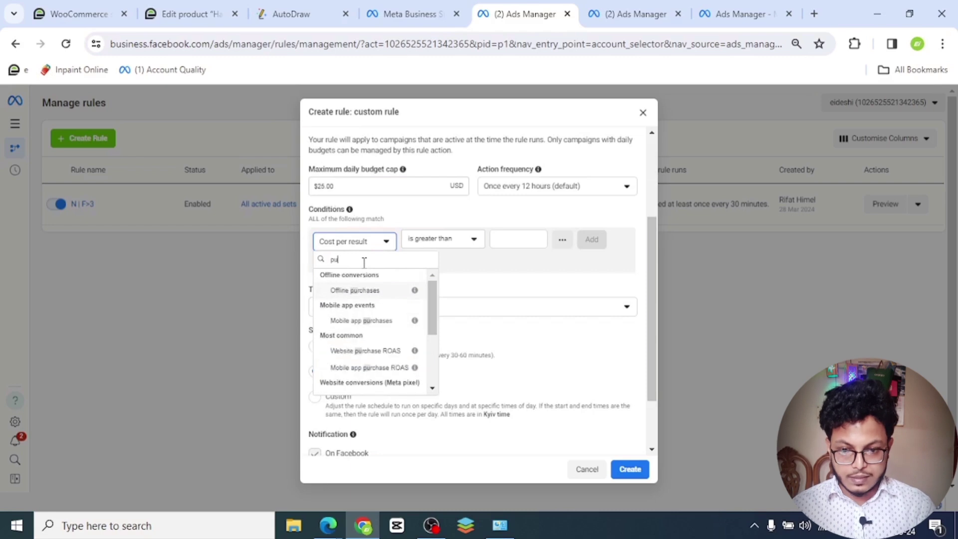
type("r")
scroll(377, 335, "down", 3)
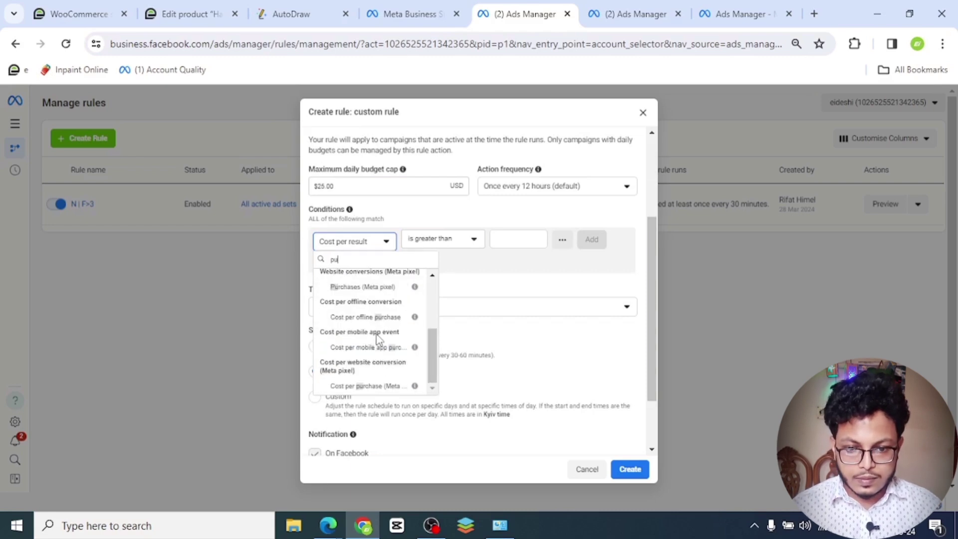
left_click(397, 358)
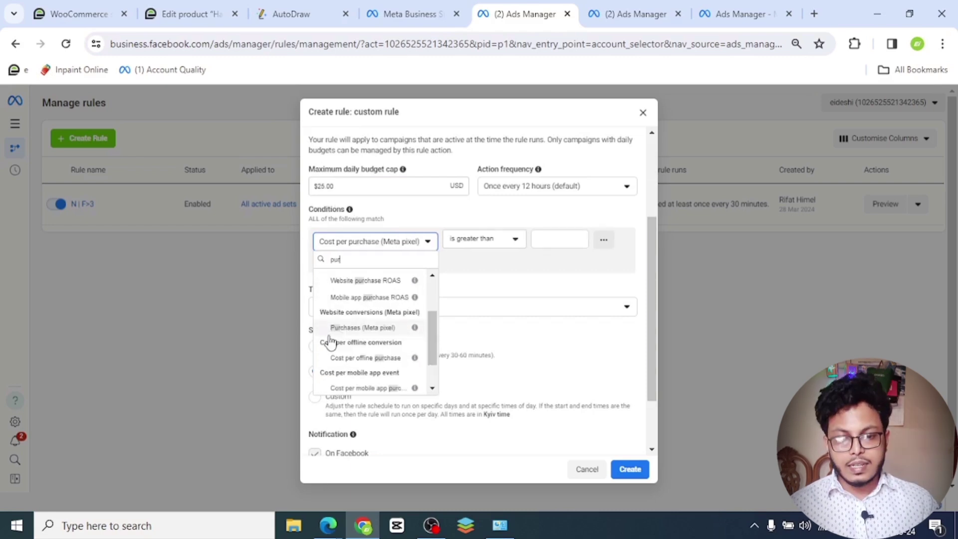
left_click(381, 332)
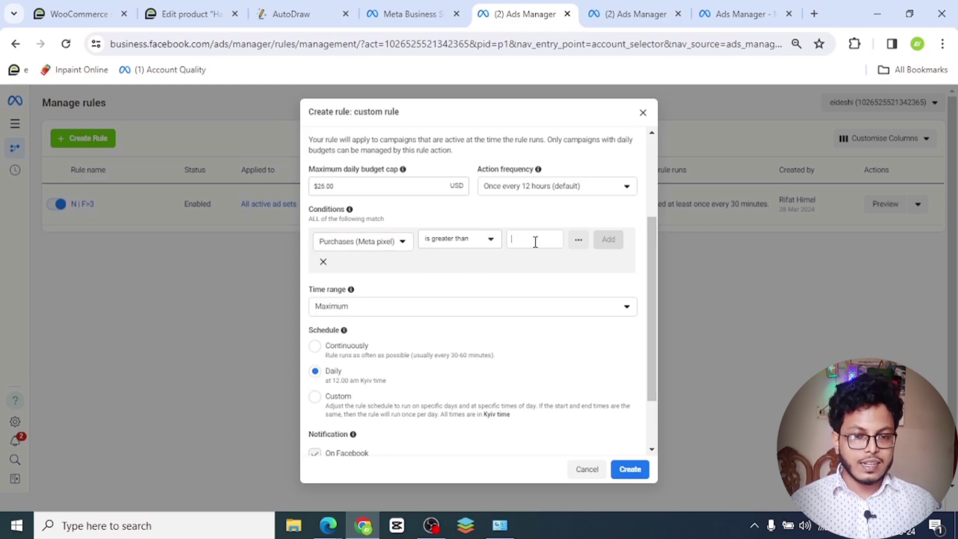
type("20")
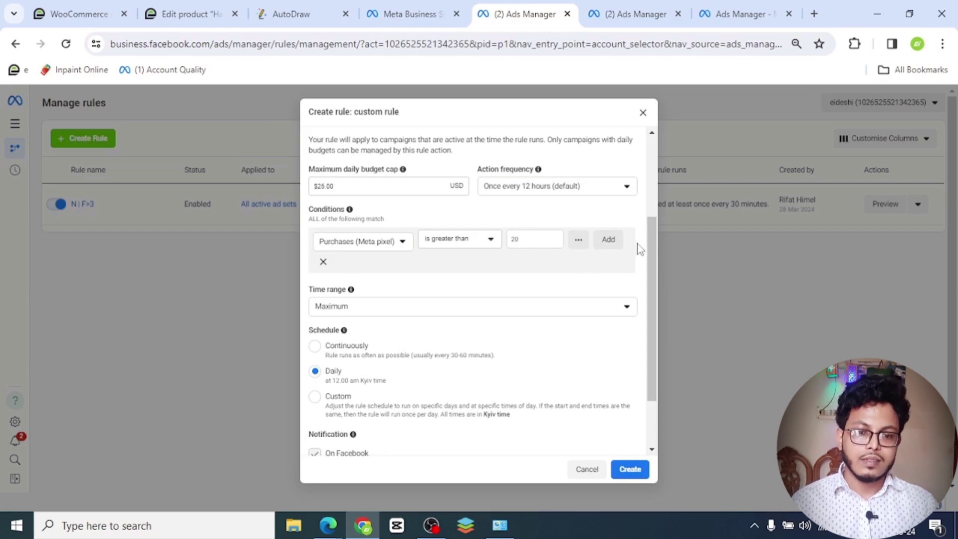
scroll(584, 205, "up", 3)
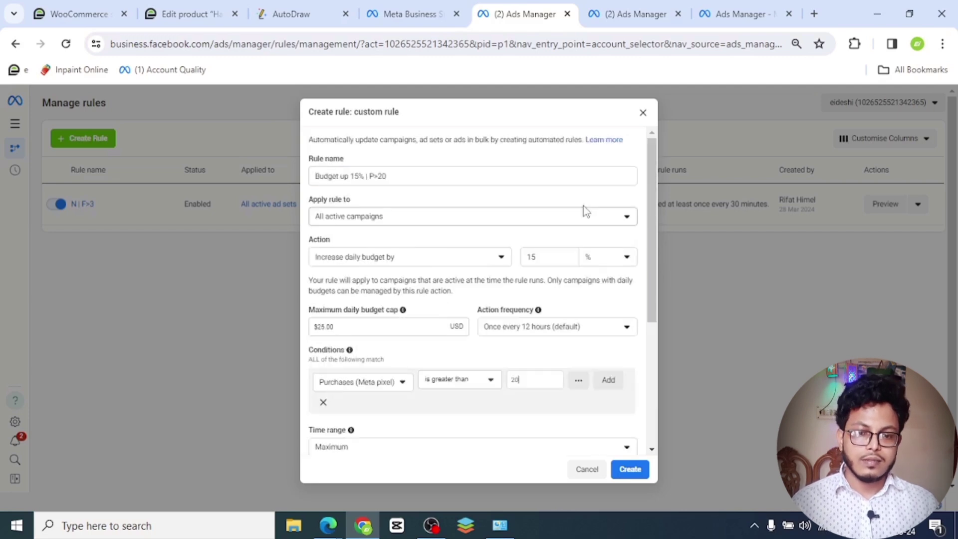
left_click(609, 381)
- Review the budget rule's settings, keep the Daily schedule and Maximum time range, and create the rule
scroll(530, 355, "down", 4)
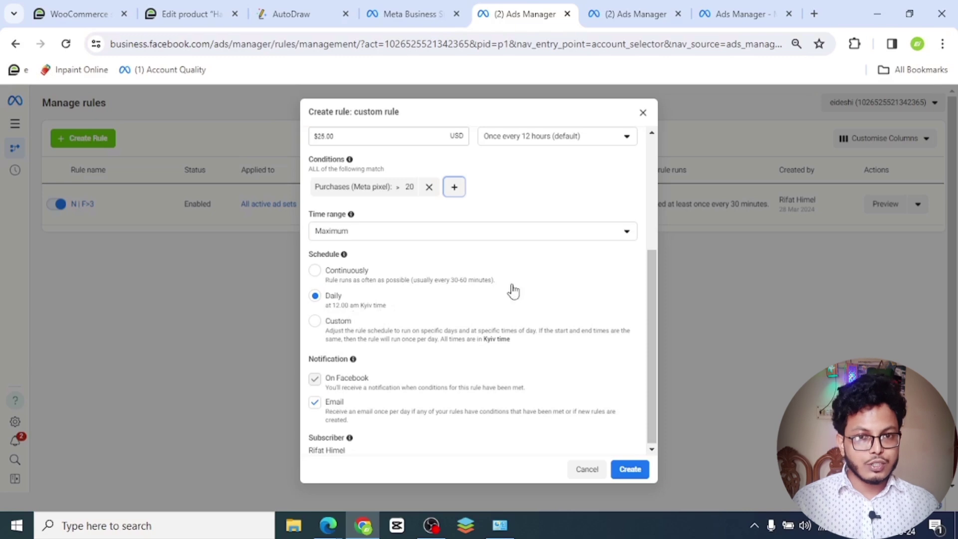
scroll(380, 327, "up", 2)
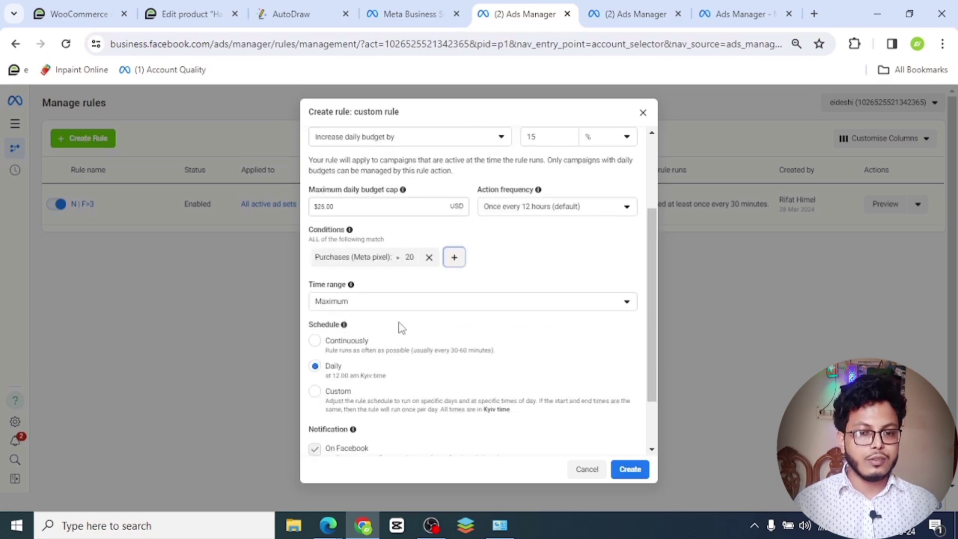
scroll(535, 272, "up", 2)
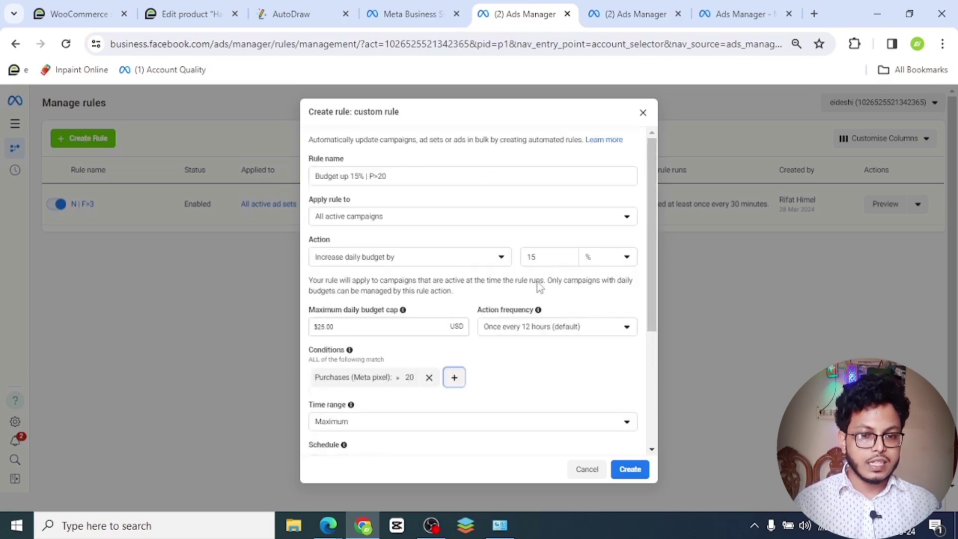
scroll(538, 287, "down", 4)
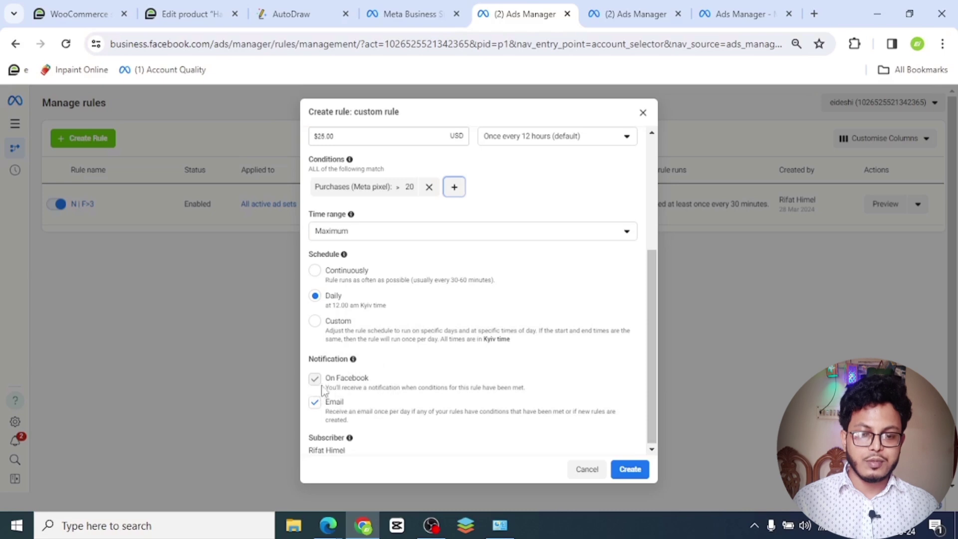
left_click(635, 469)
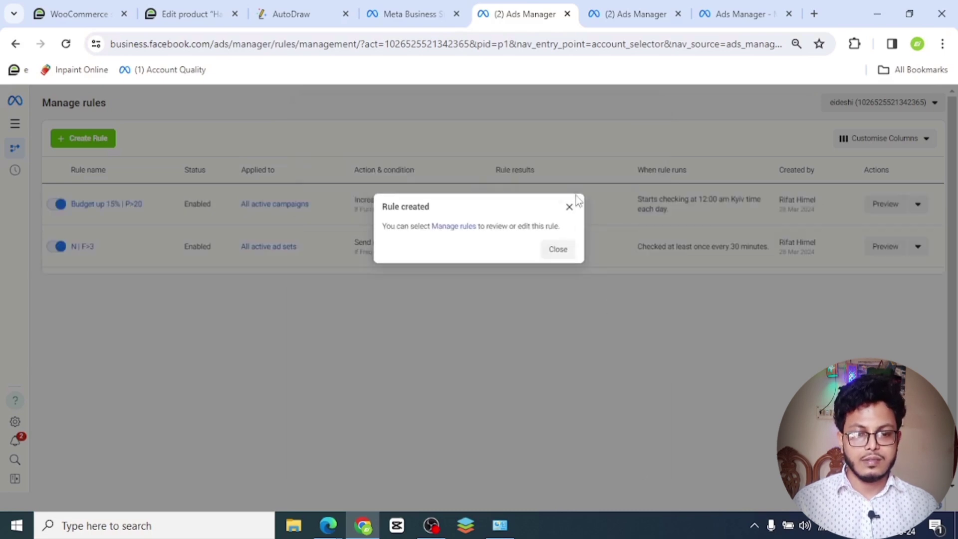
left_click(569, 206)
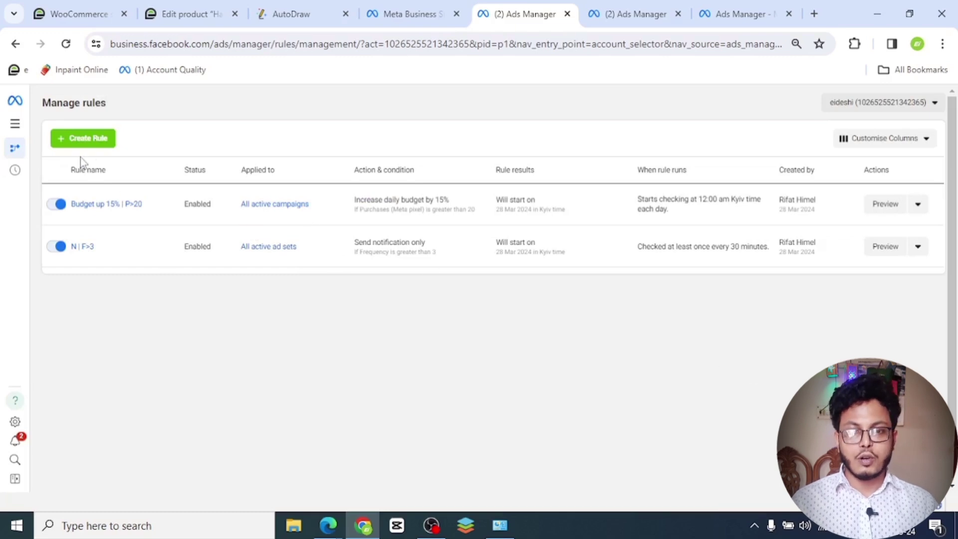
- Create a Reduce auction overlap rule from the template with the action to turn off overlapping ad sets
left_click(82, 140)
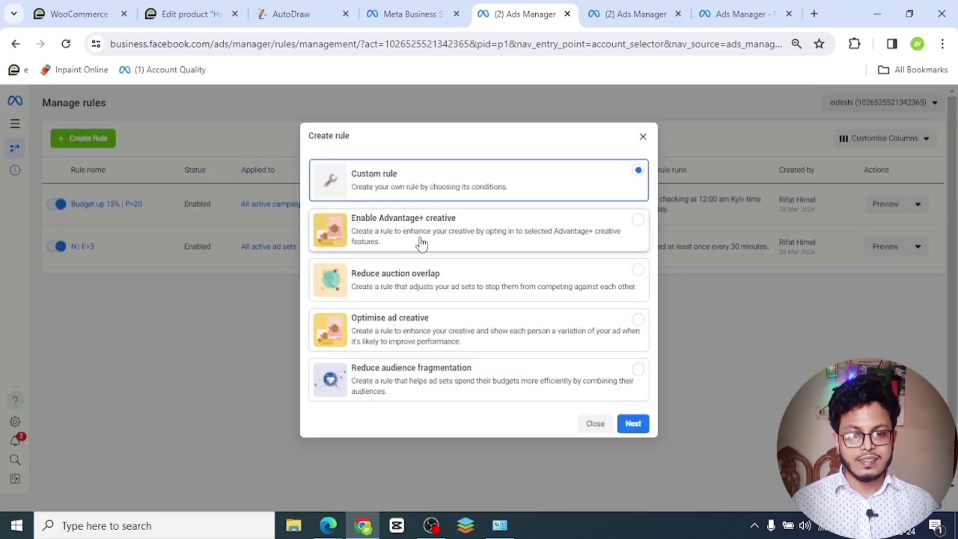
left_click(463, 291)
left_click(647, 426)
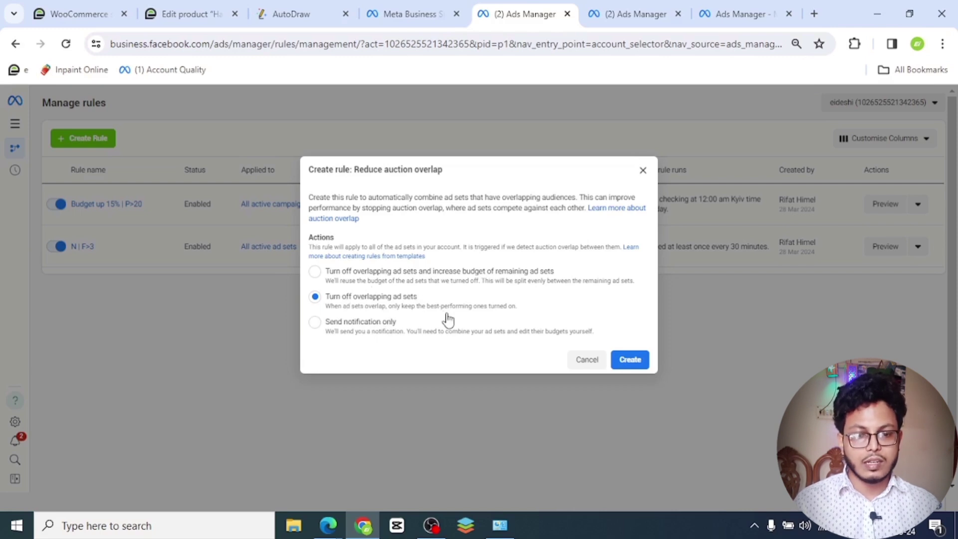
left_click(630, 359)
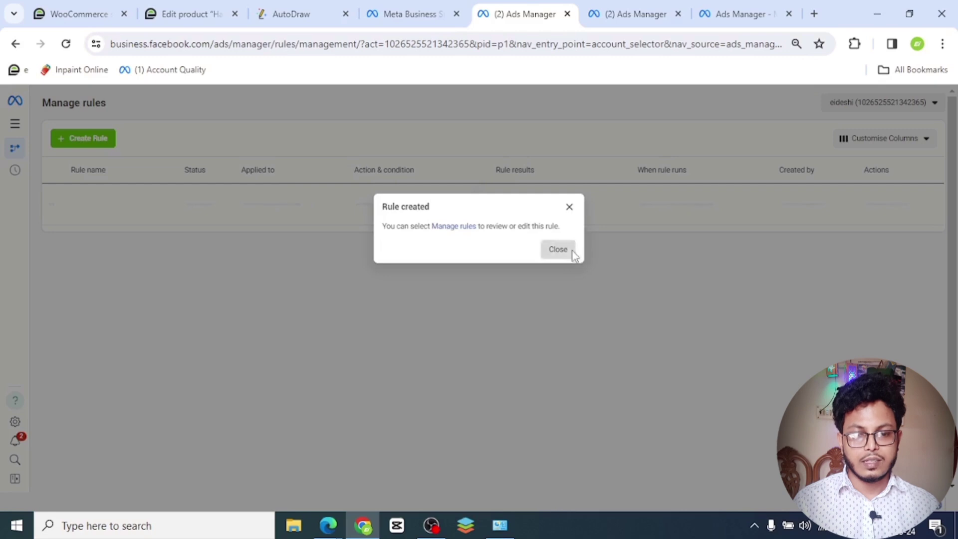
left_click(558, 249)
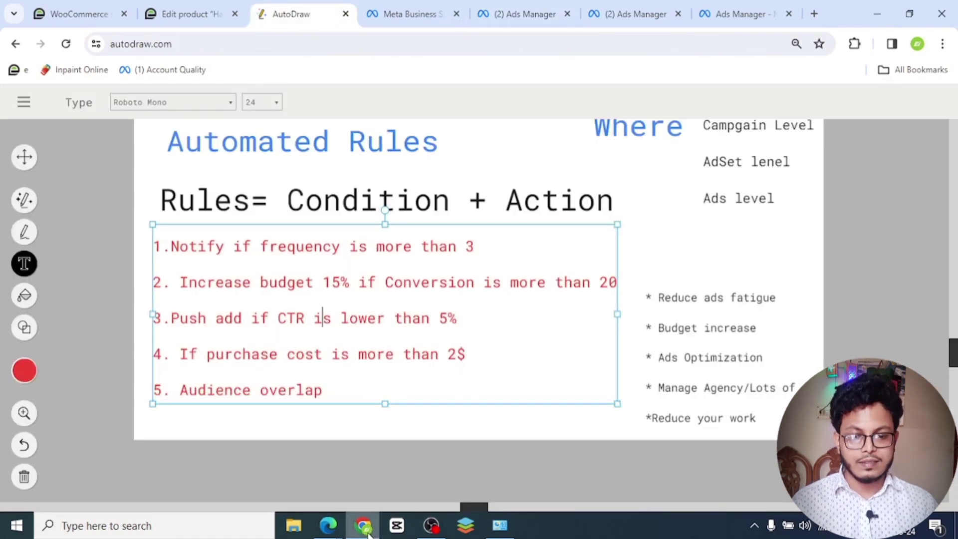
left_click(343, 502)
left_click(363, 525)
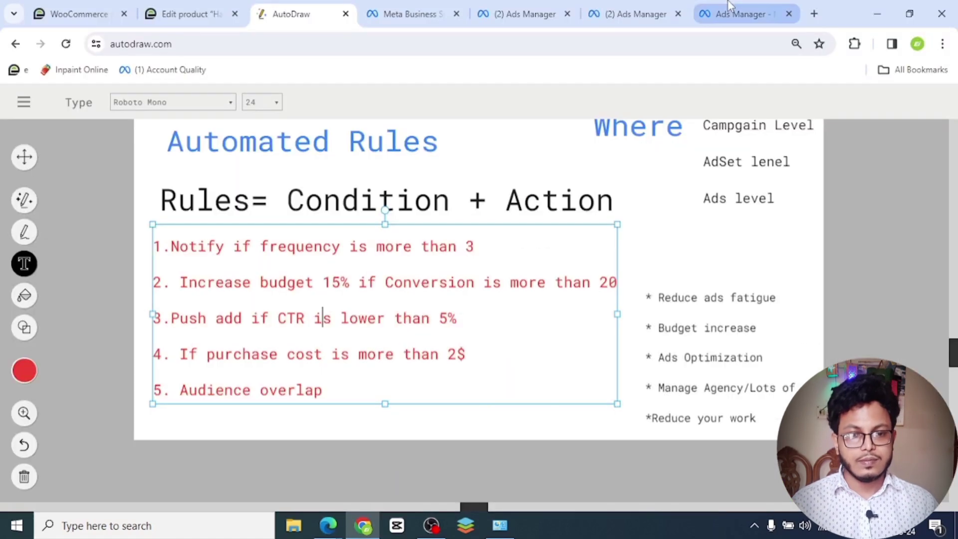
left_click(738, 13)
left_click(664, 7)
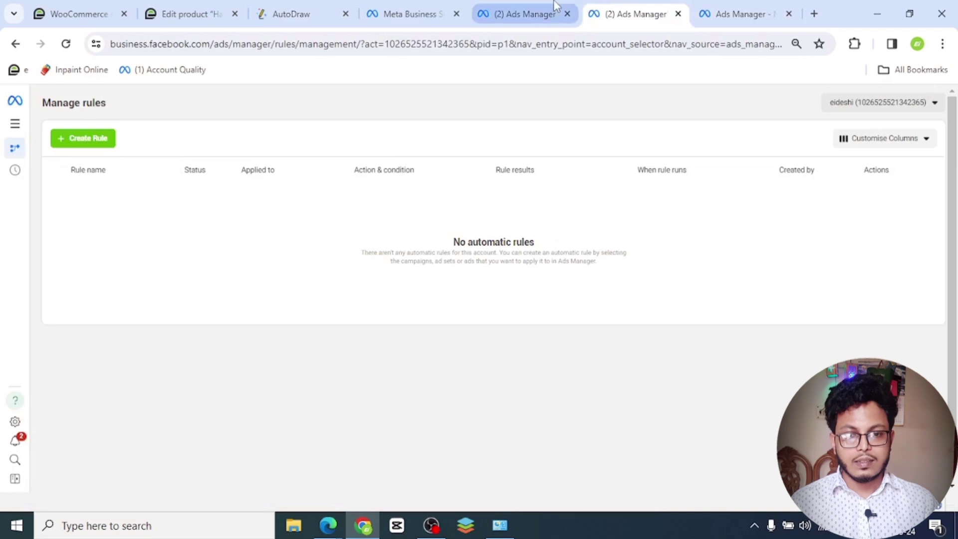
left_click(724, 10)
left_click(524, 14)
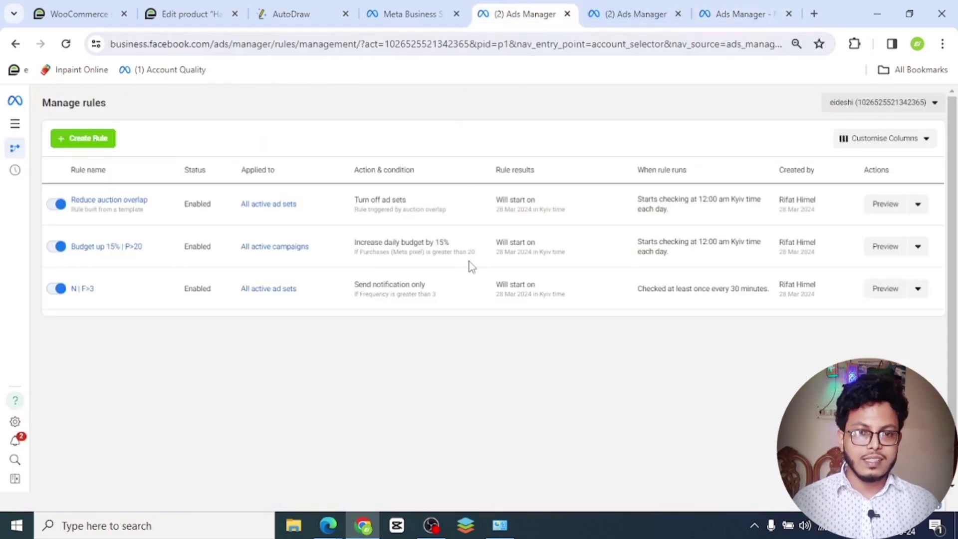
left_click(95, 138)
left_click(643, 137)
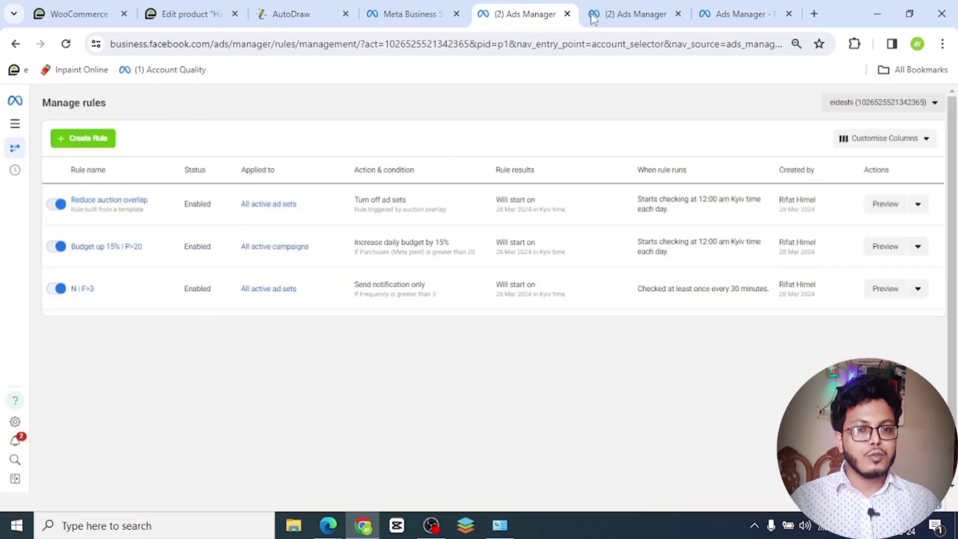
- Switch to the campaigns list and select only the New Sales campaign that is turned on
left_click(647, 8)
left_click(730, 14)
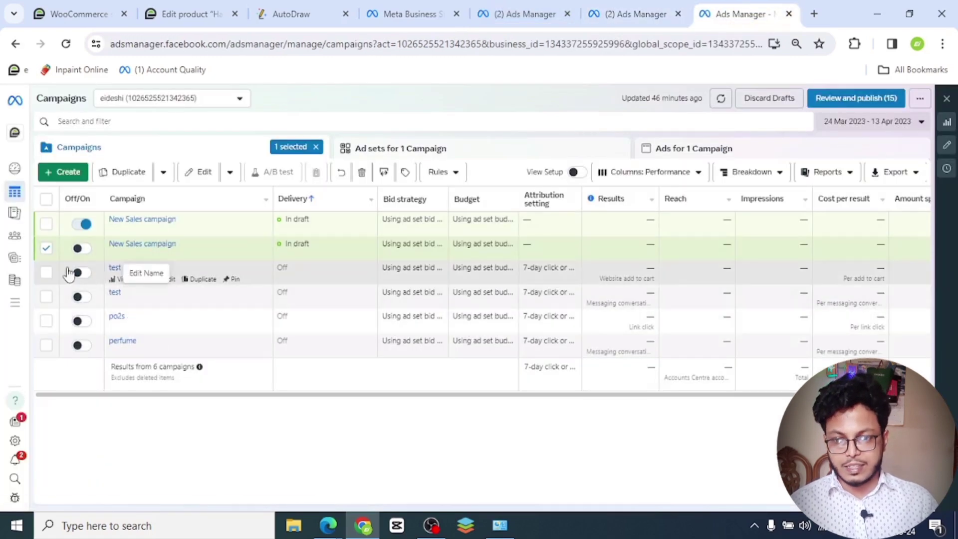
left_click(46, 223)
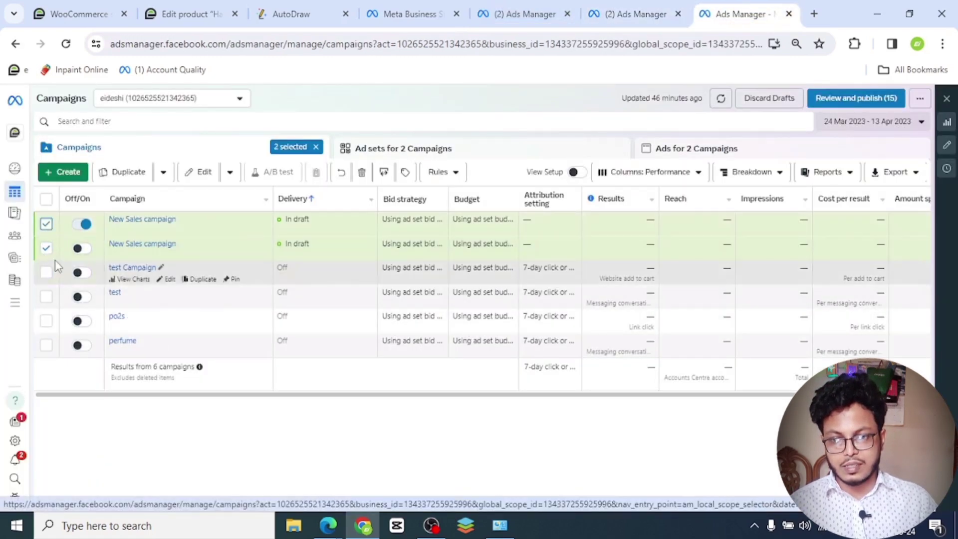
left_click(46, 248)
- Check the example rules list in AutoDraw for the CTR rule and return to the campaigns list
left_click(324, 10)
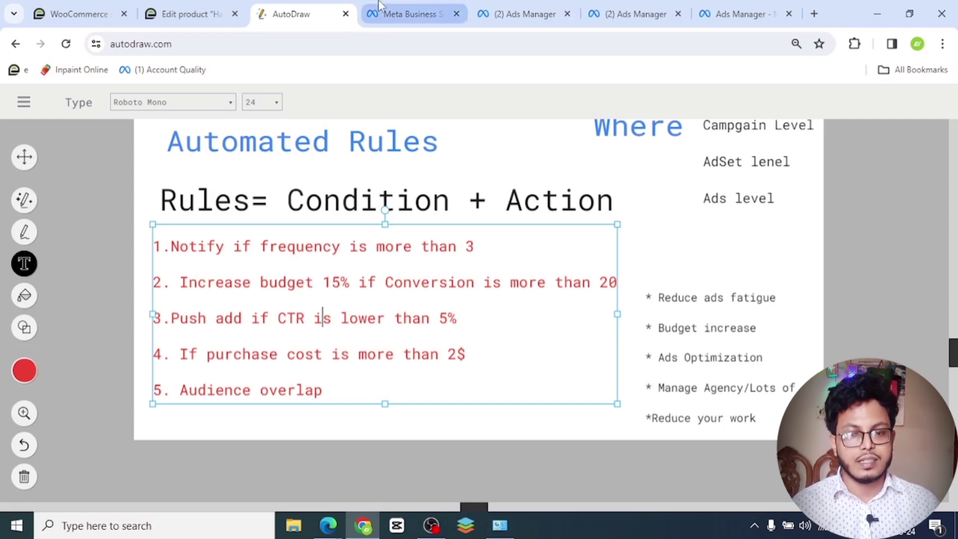
left_click(406, 14)
left_click(526, 13)
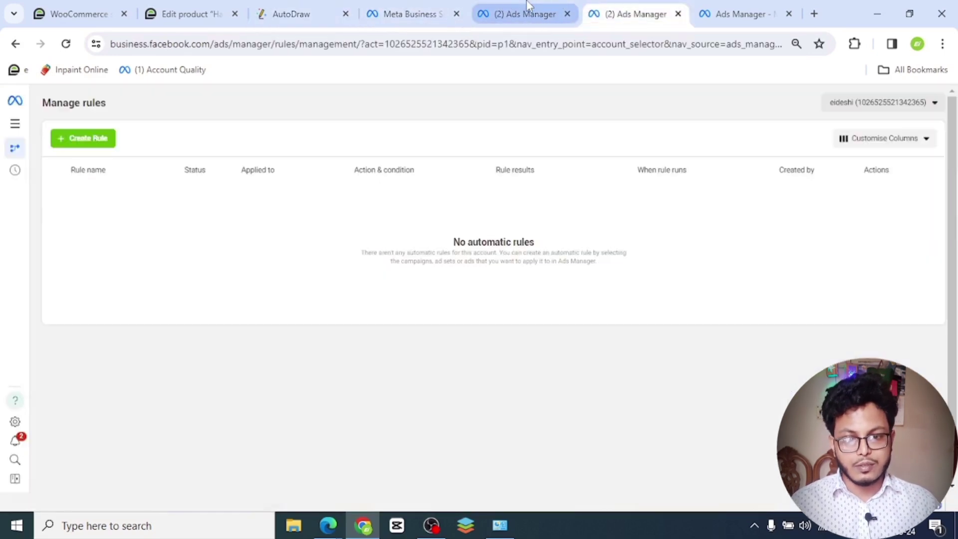
left_click(629, 14)
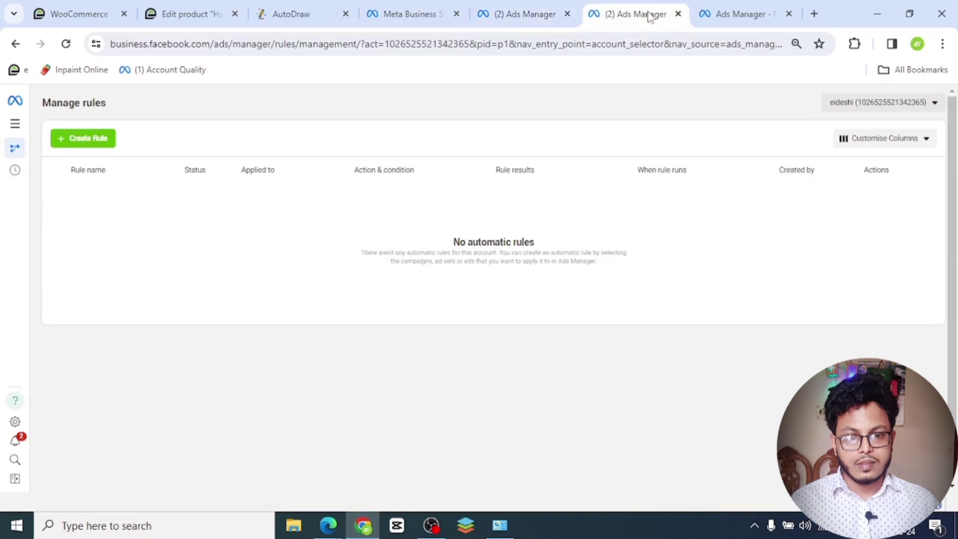
left_click(738, 14)
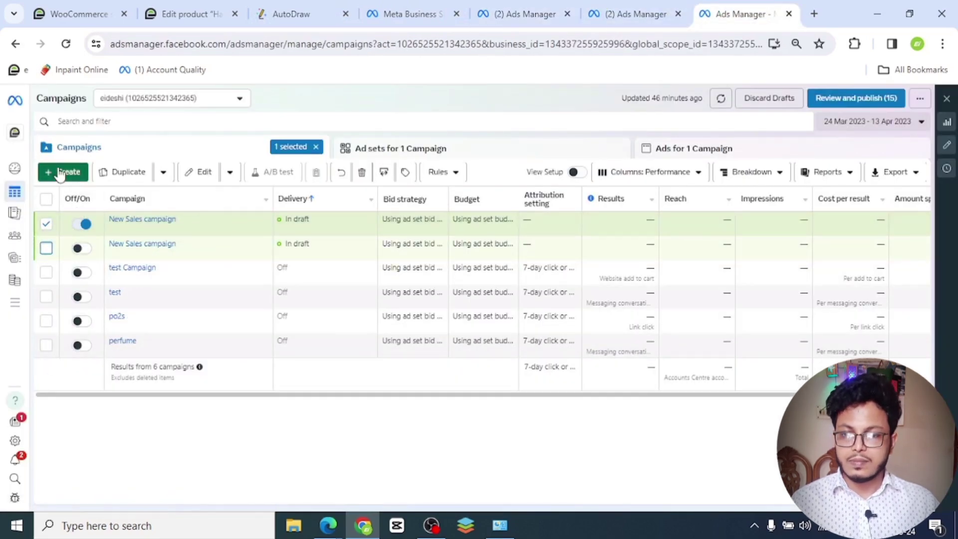
- Start a new custom rule for the selected campaign and name it "Push | CTRL<5%"
left_click(457, 172)
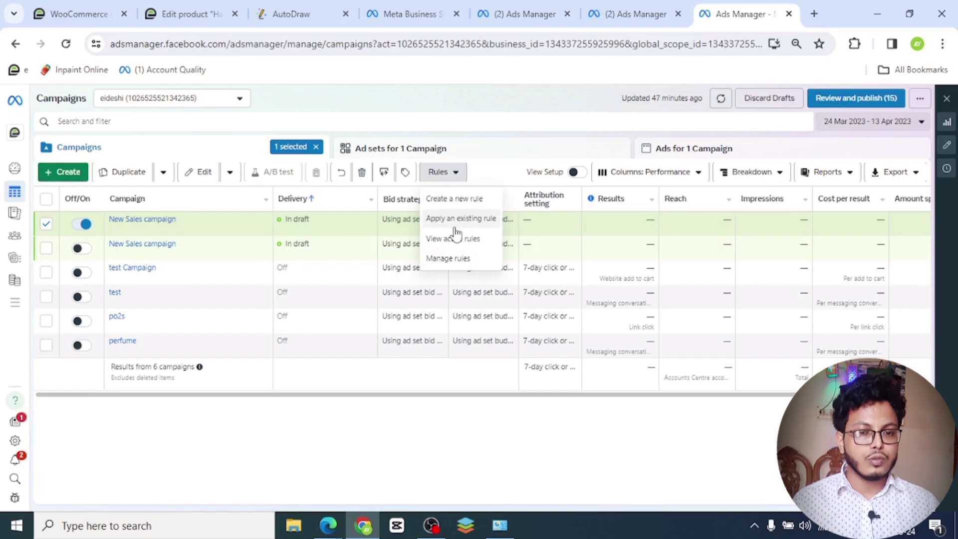
left_click(457, 202)
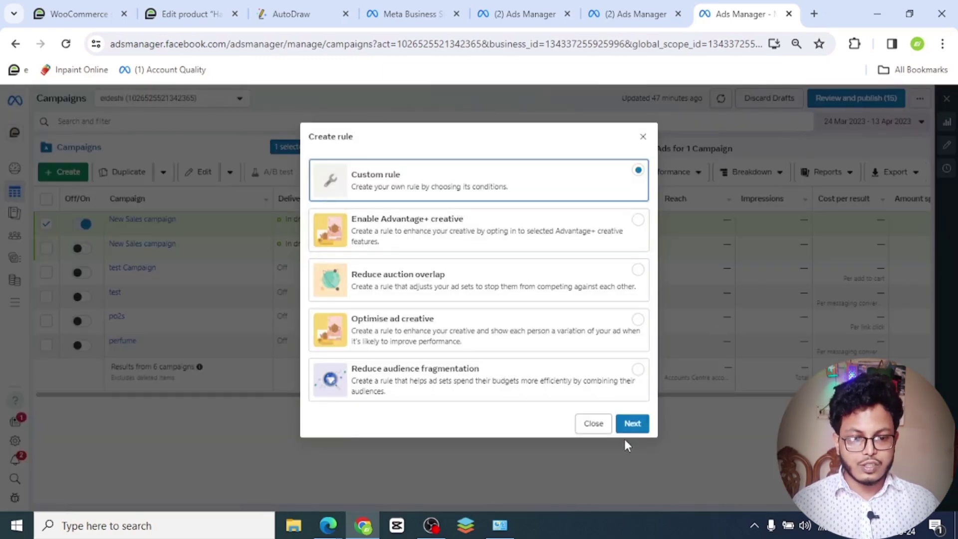
left_click(632, 423)
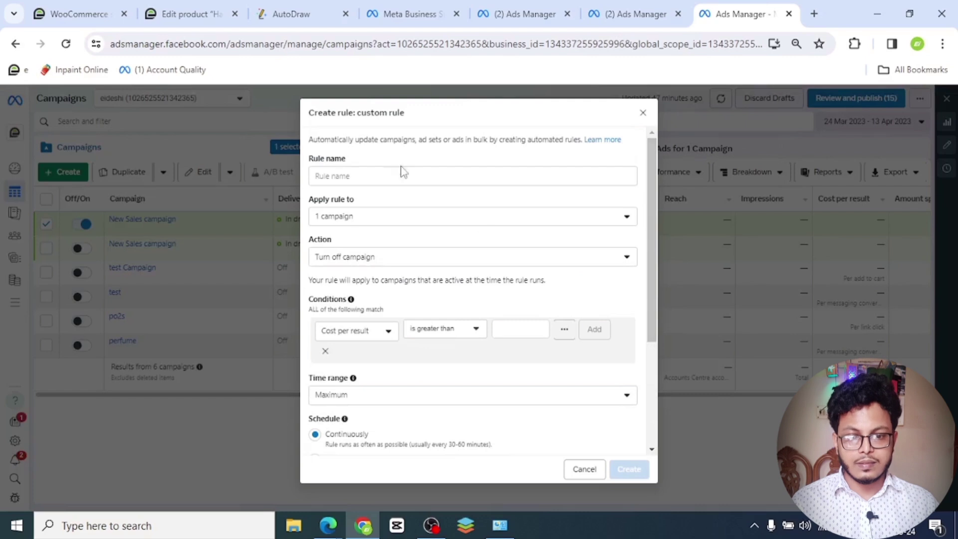
left_click(362, 175)
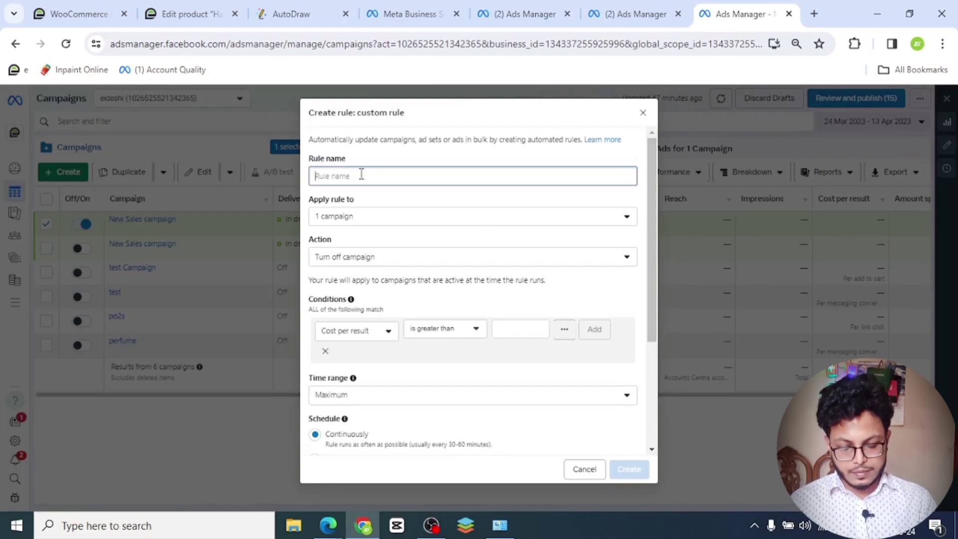
type("Push | CTR<5%")
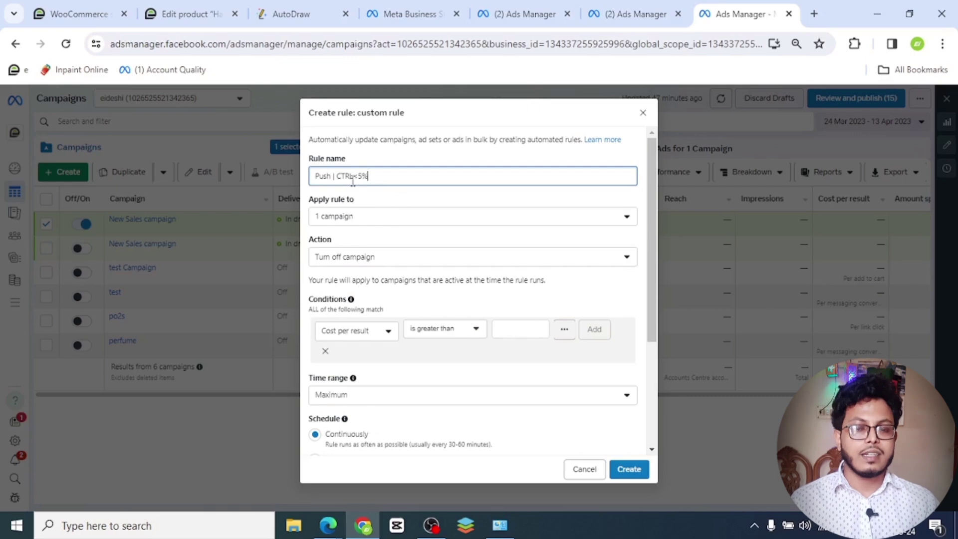
- Check the planned CTR rule in AutoDraw, then keep the rule applied to 1 campaign with the Turn off campaign action
left_click(300, 14)
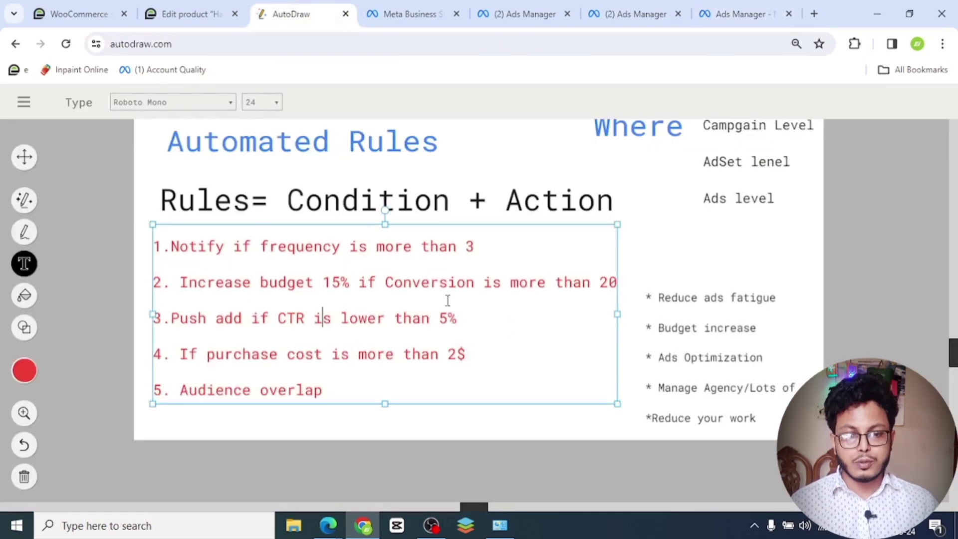
left_click(731, 14)
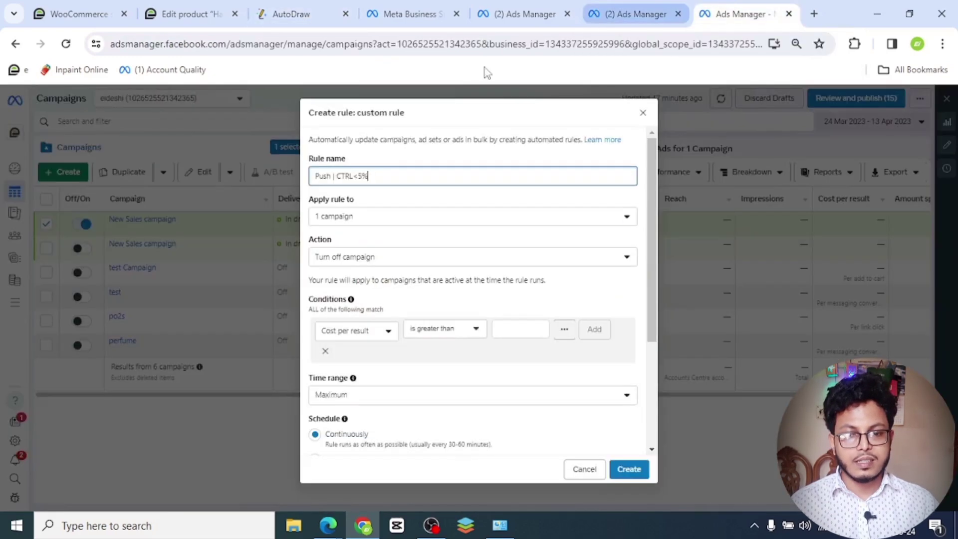
left_click(384, 225)
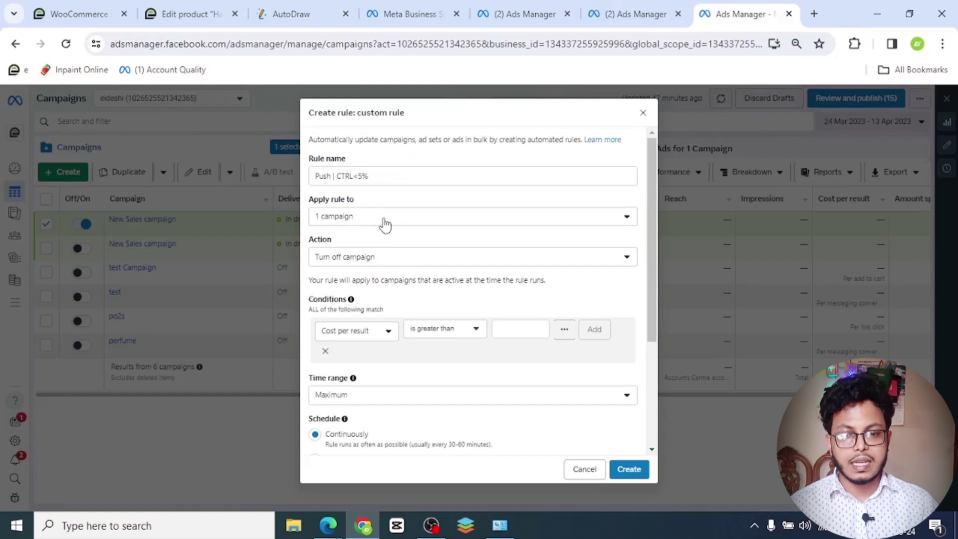
left_click(385, 224)
left_click(385, 224)
left_click(384, 225)
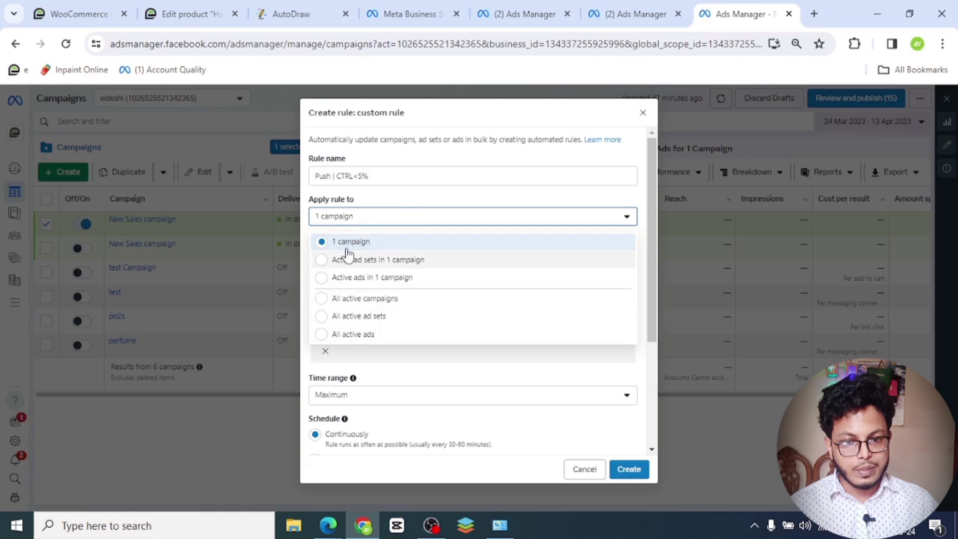
left_click(384, 212)
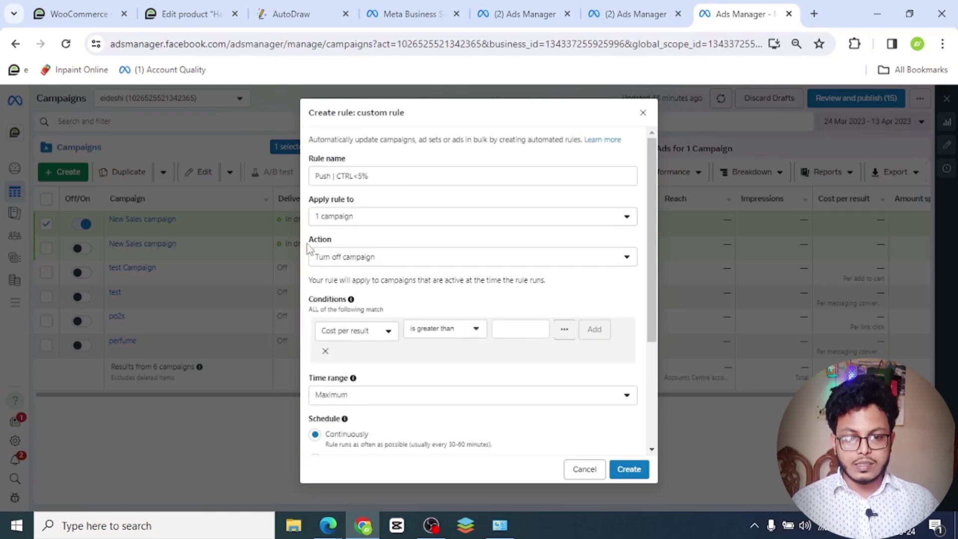
left_click(406, 263)
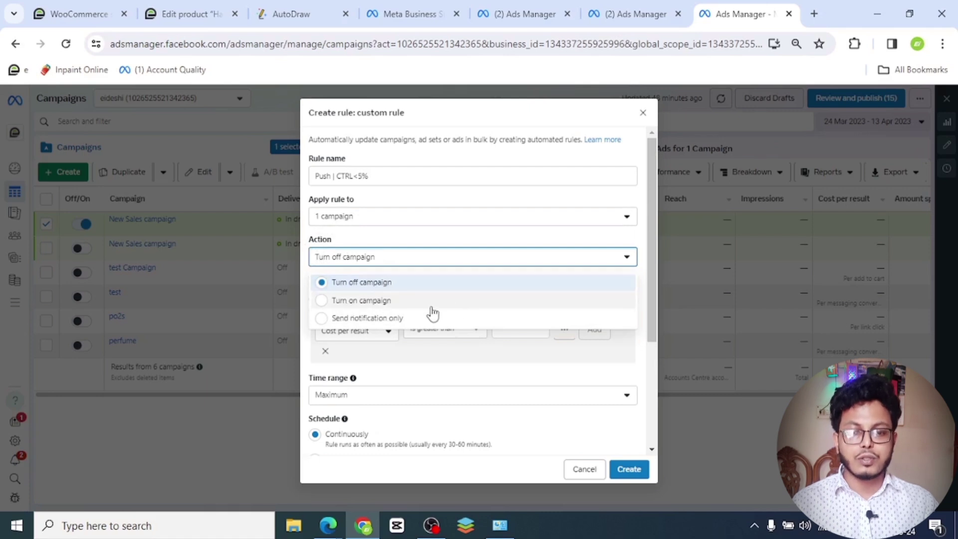
left_click(405, 287)
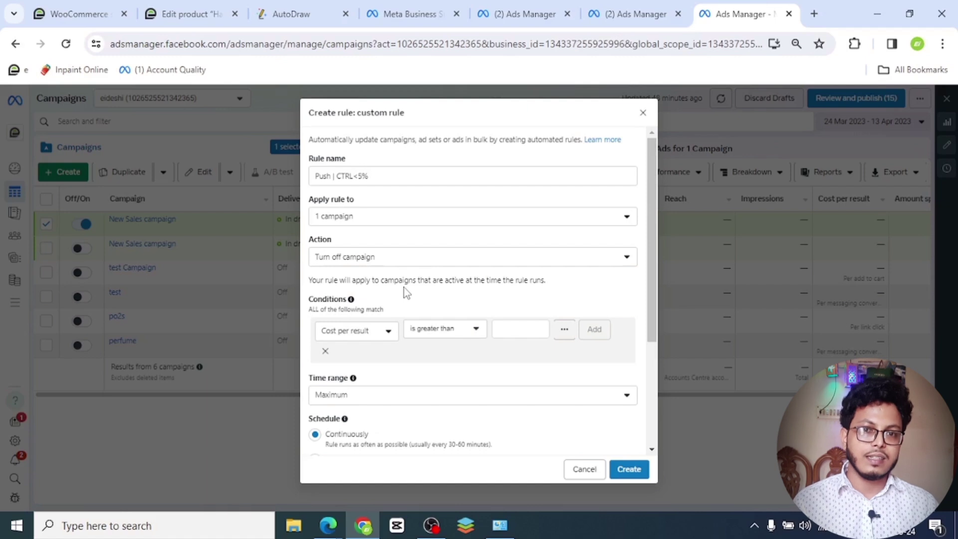
- Add the condition that CTR is smaller than 5% to the rule and review the rule's settings
scroll(393, 280, "down", 3)
scroll(397, 286, "up", 3)
scroll(398, 291, "down", 1)
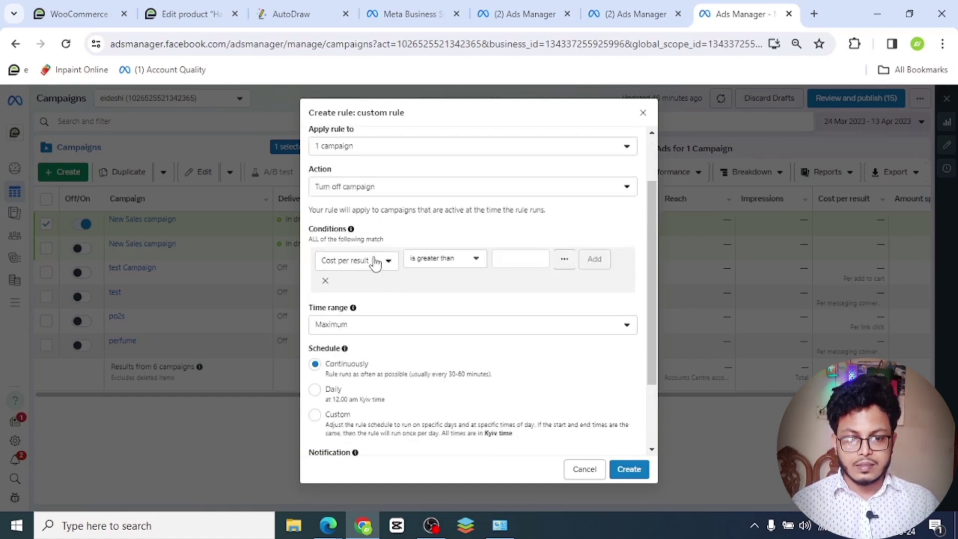
left_click(372, 260)
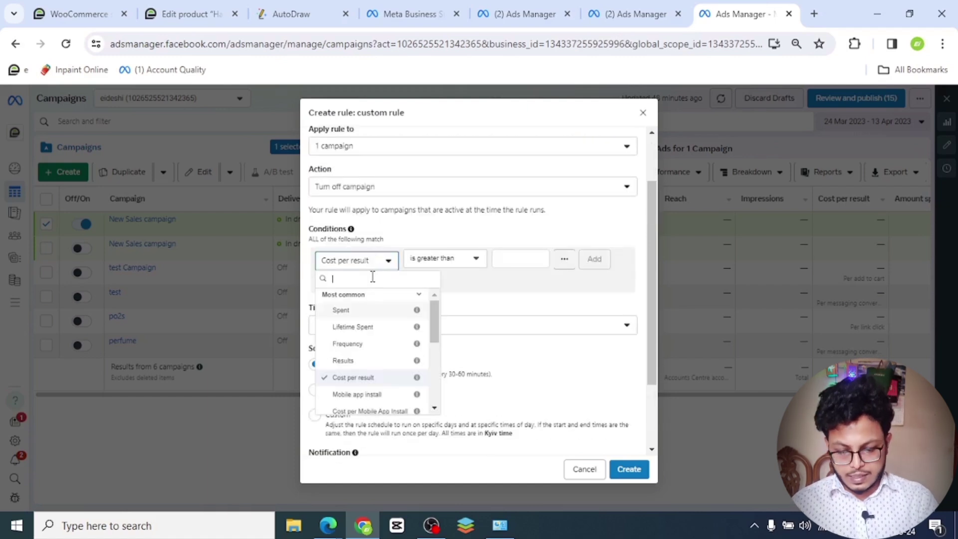
type("ctr")
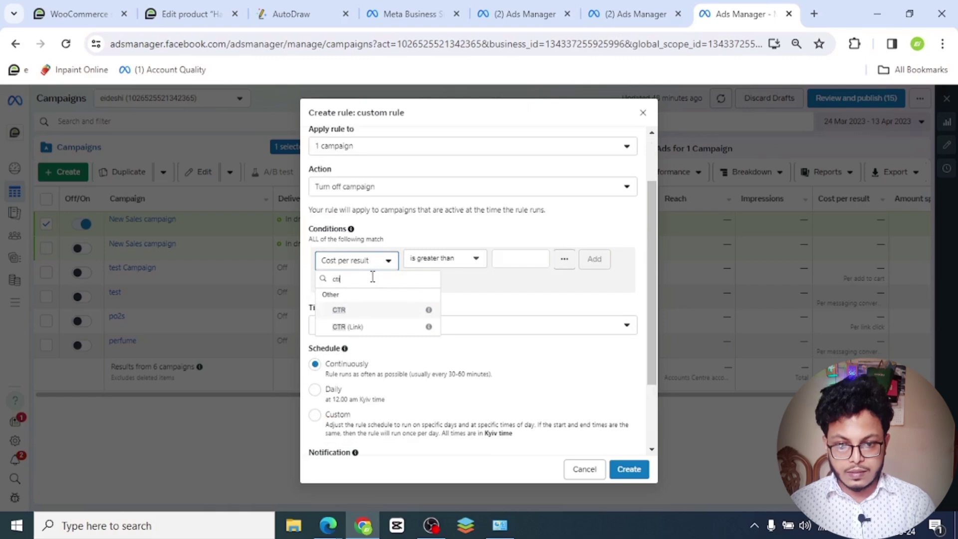
left_click(352, 312)
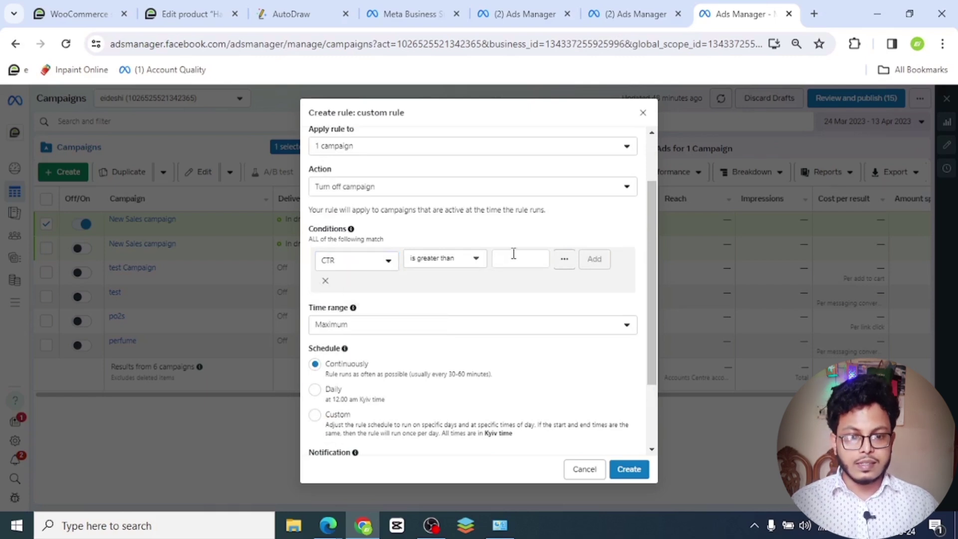
left_click(474, 260)
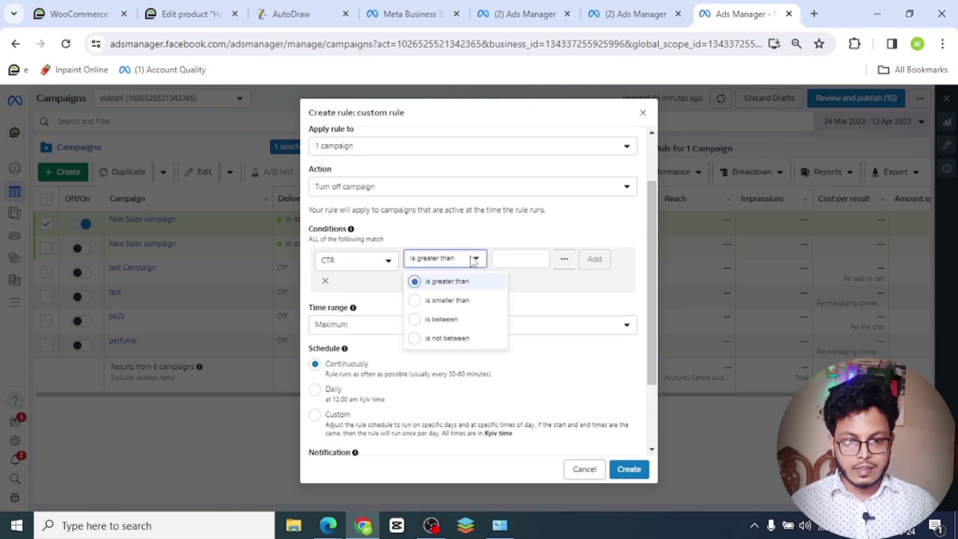
left_click(463, 301)
left_click(508, 257)
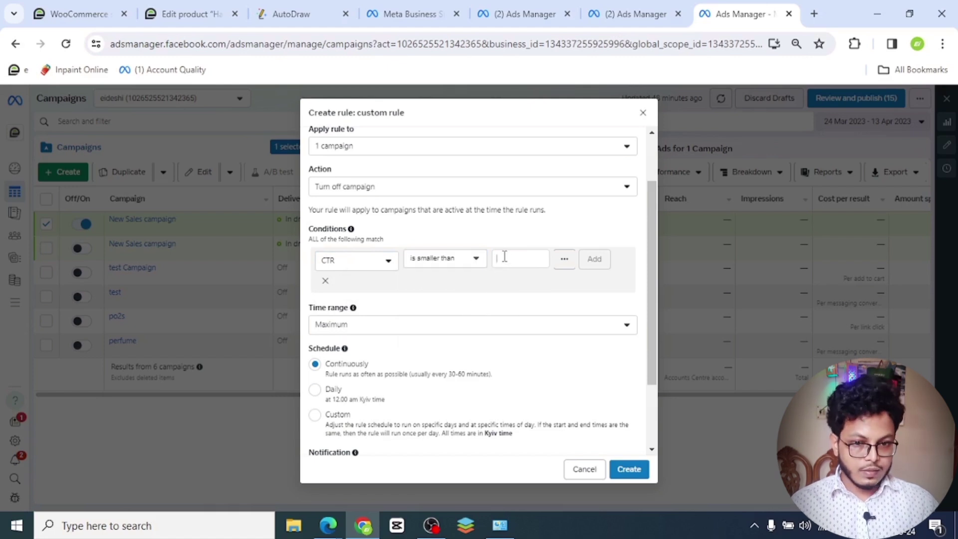
type("5")
key("Return")
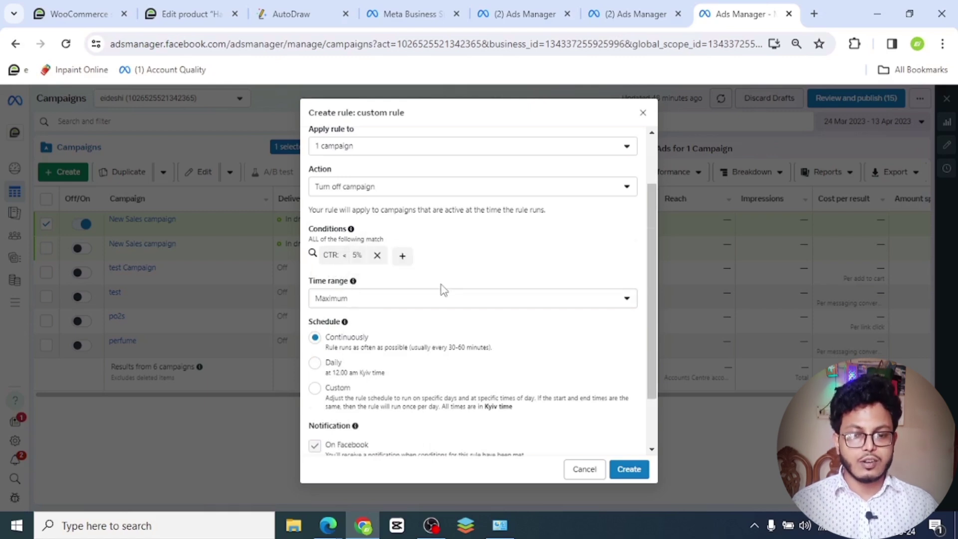
scroll(439, 324, "down", 2)
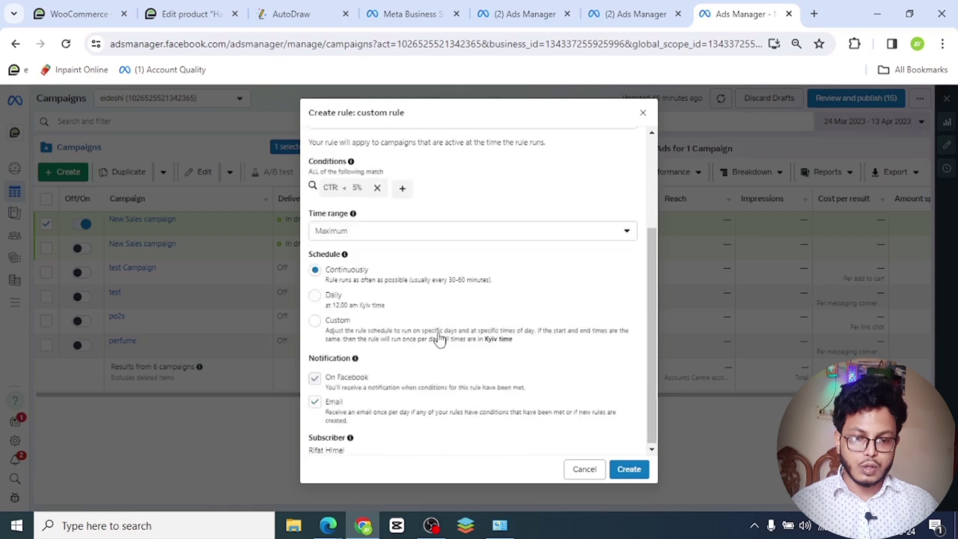
scroll(427, 336, "up", 4)
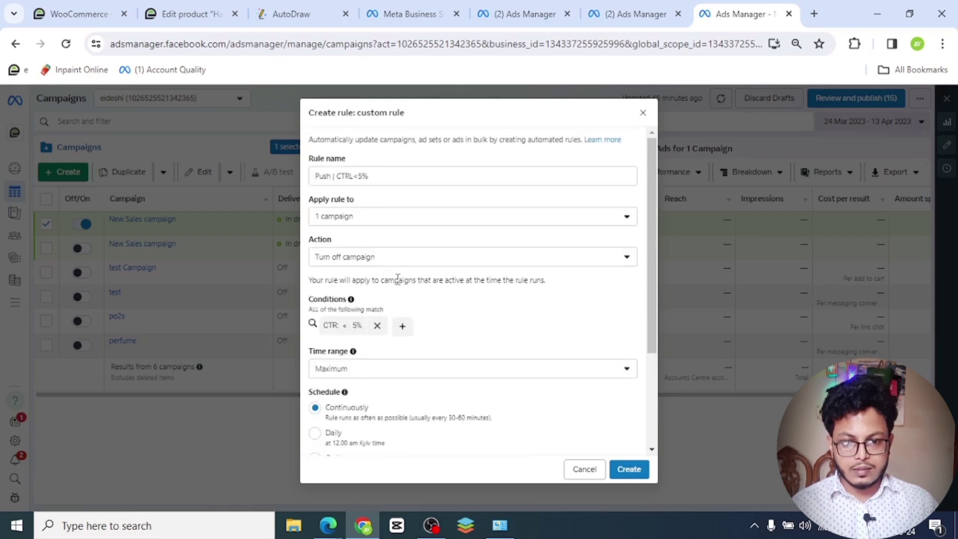
- Schedule the CTR rule to run daily, create it and dismiss the rule-created message
scroll(397, 278, "down", 3)
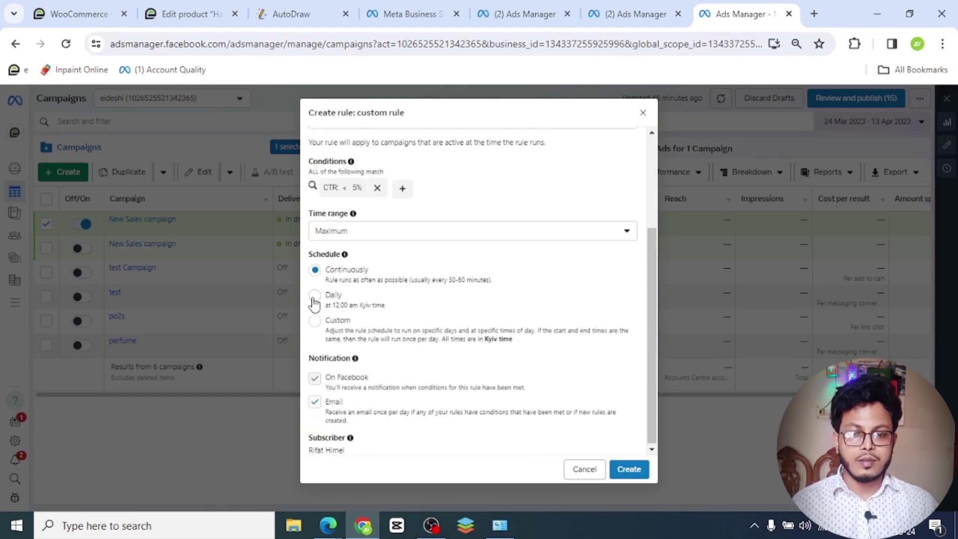
left_click(314, 297)
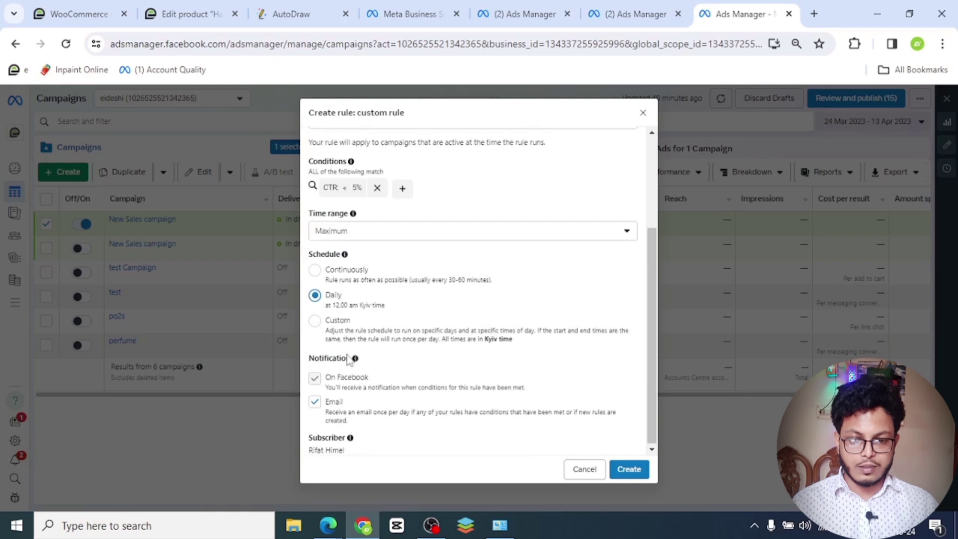
left_click(643, 470)
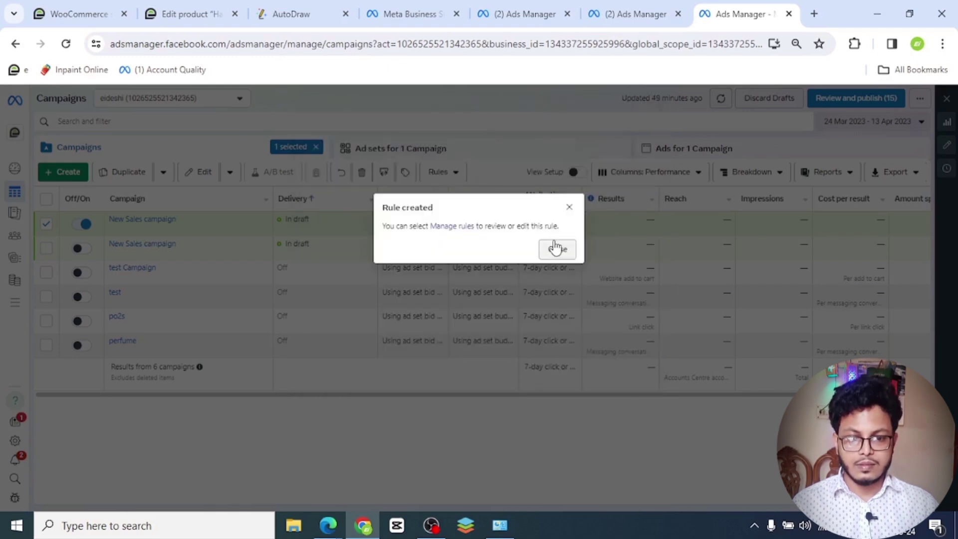
left_click(557, 248)
- Review the account's rules on the Manage rules page and their Activity history, and return to the planned rules list in AutoDraw
key("ctrl+shift+Tab")
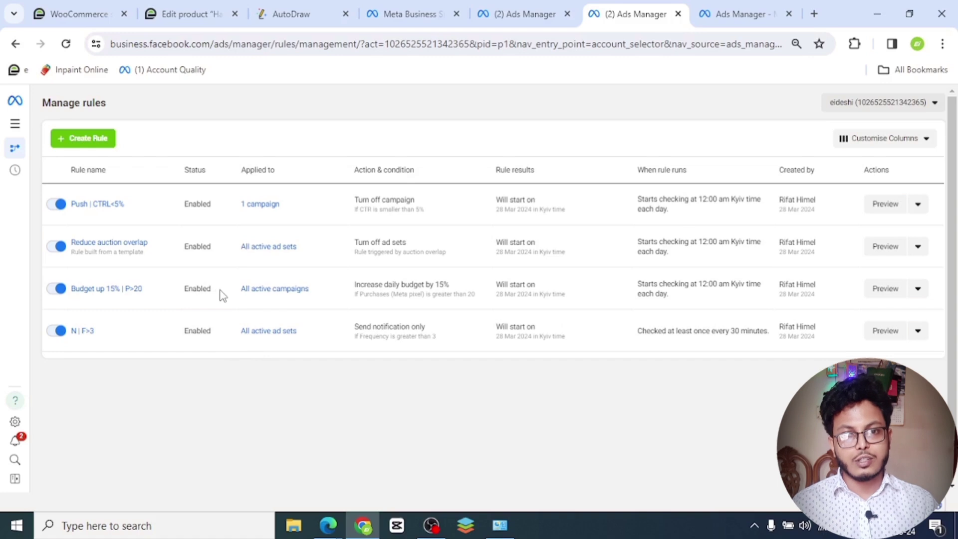
left_click(12, 172)
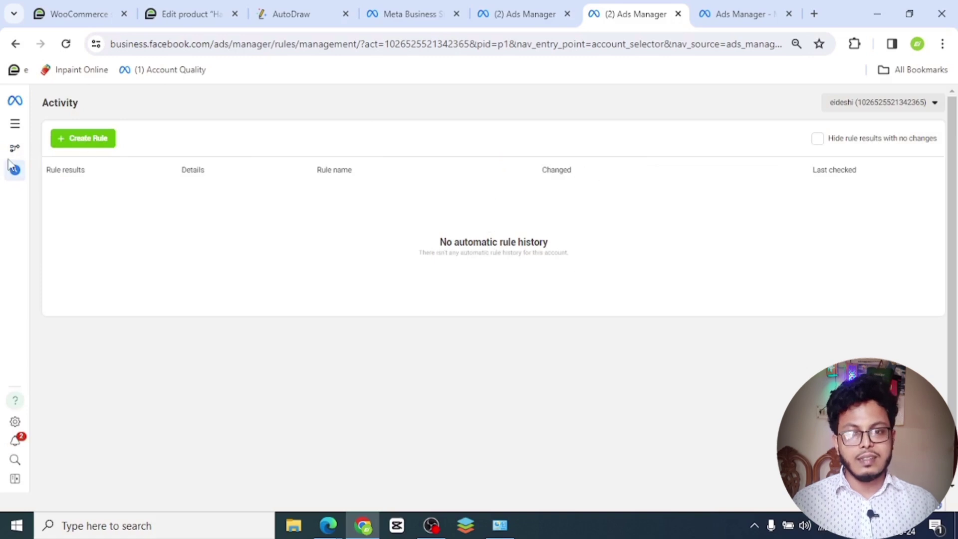
left_click(52, 144)
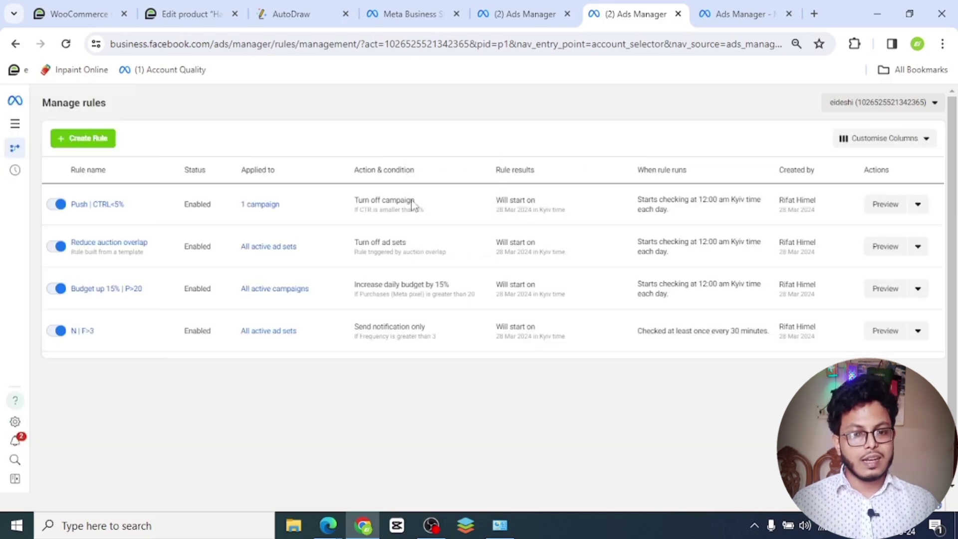
left_click(20, 167)
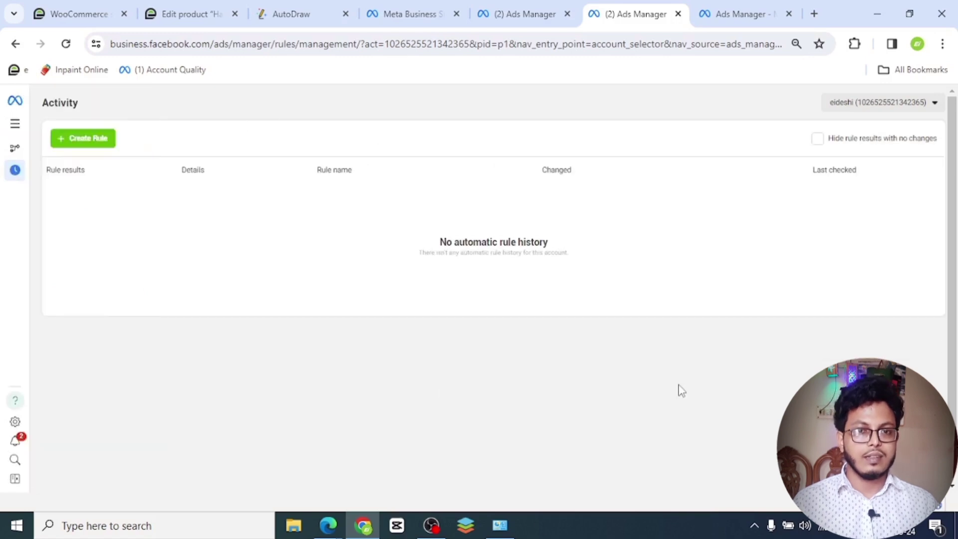
key("ctrl+3")
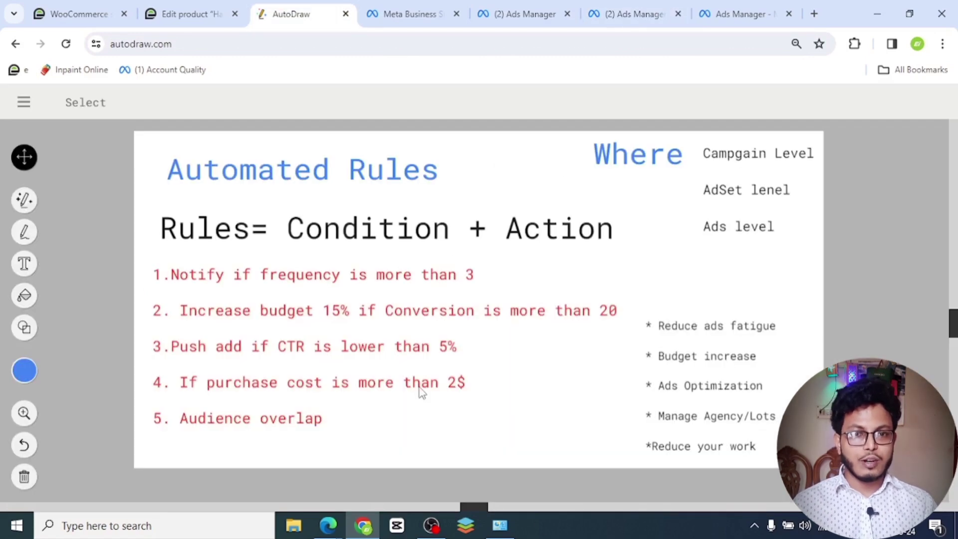